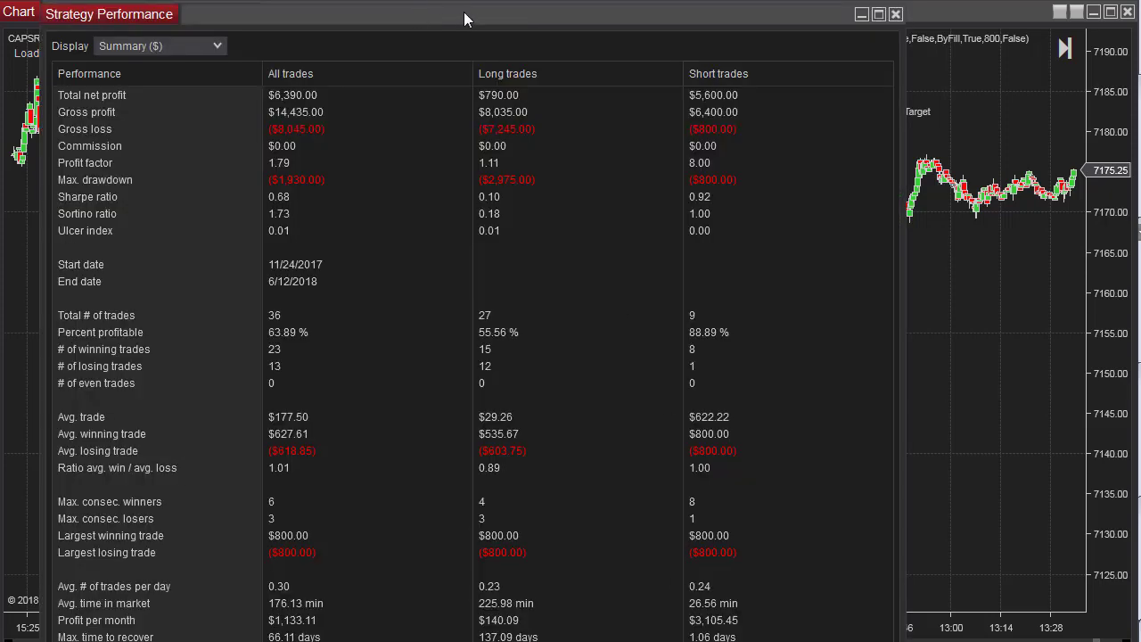
Switch the strategy performance report to the Analysis display and enlarge the Cumulative Net Profit graph over the daily trade table.
left_click_drag(465, 20, 454, 7)
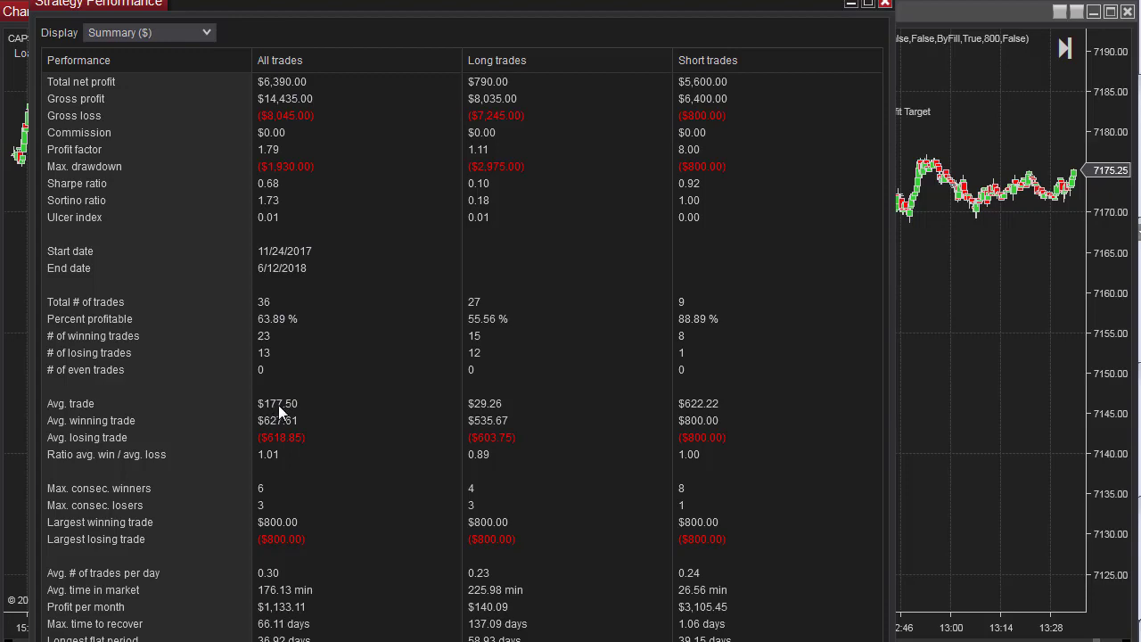
left_click(142, 33)
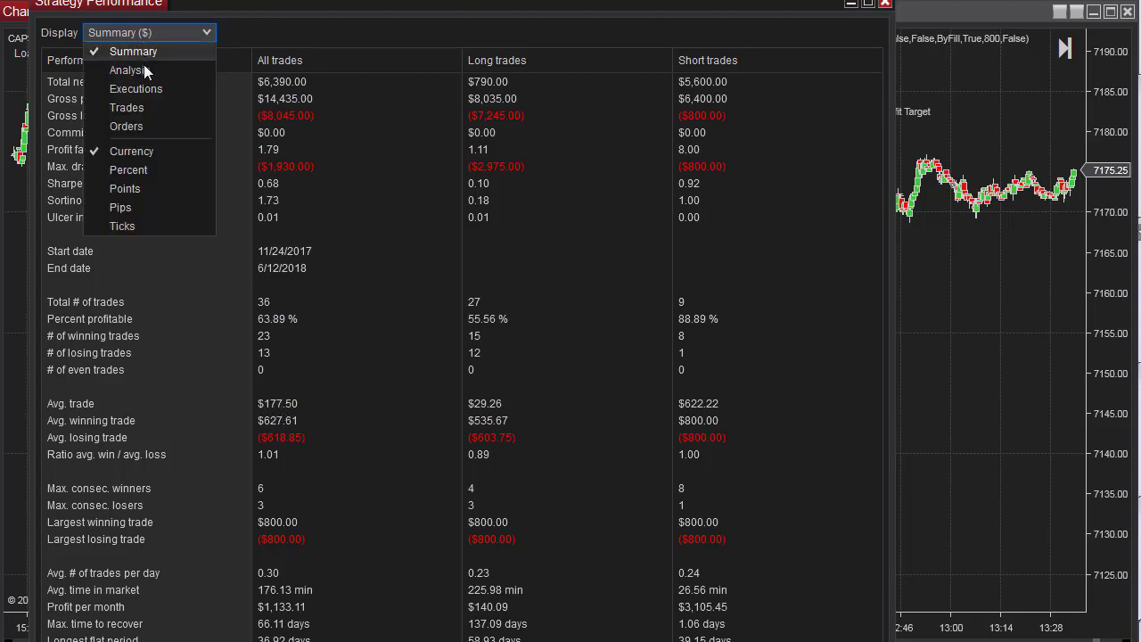
left_click(144, 66)
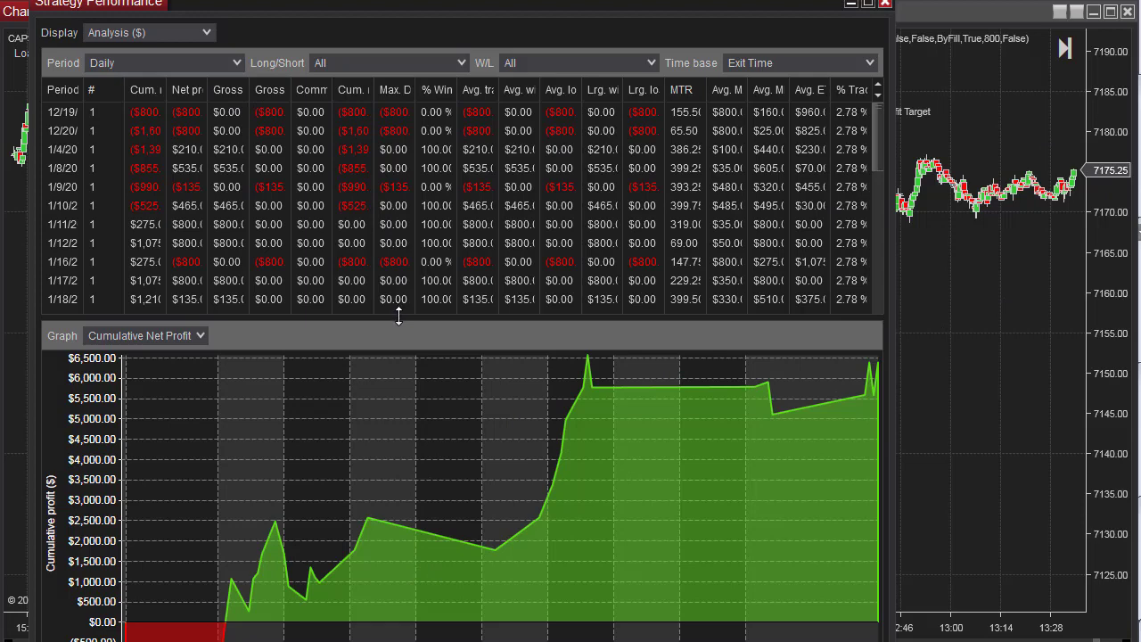
left_click_drag(396, 321, 360, 38)
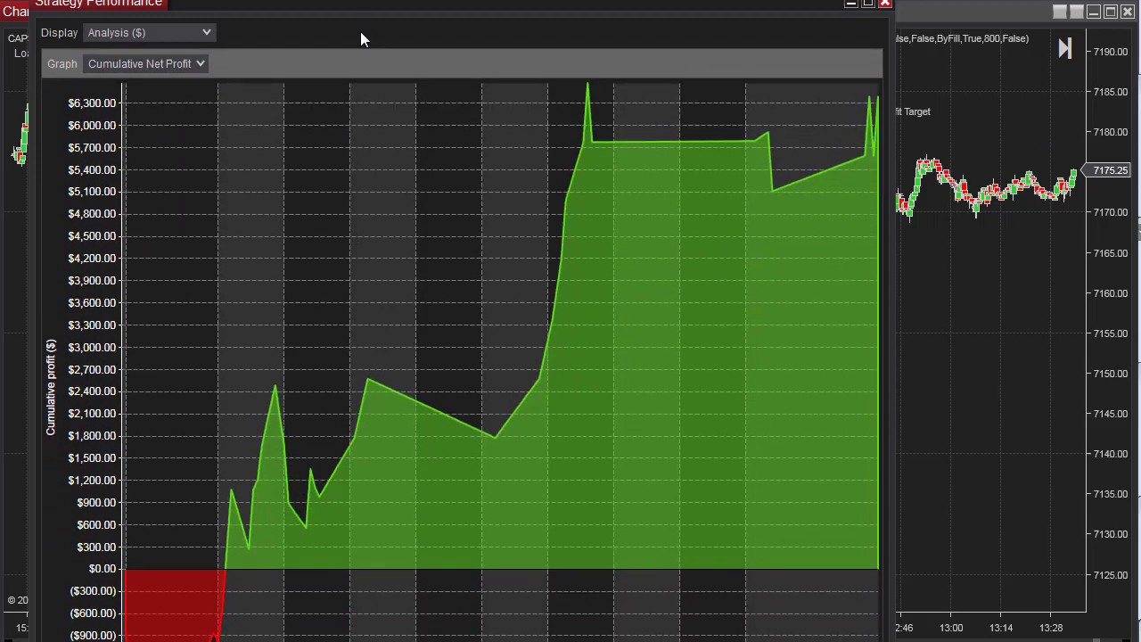
Return the performance report to the Summary display and bring the 1 Second NQ chart back to the front.
left_click(212, 40)
left_click(183, 44)
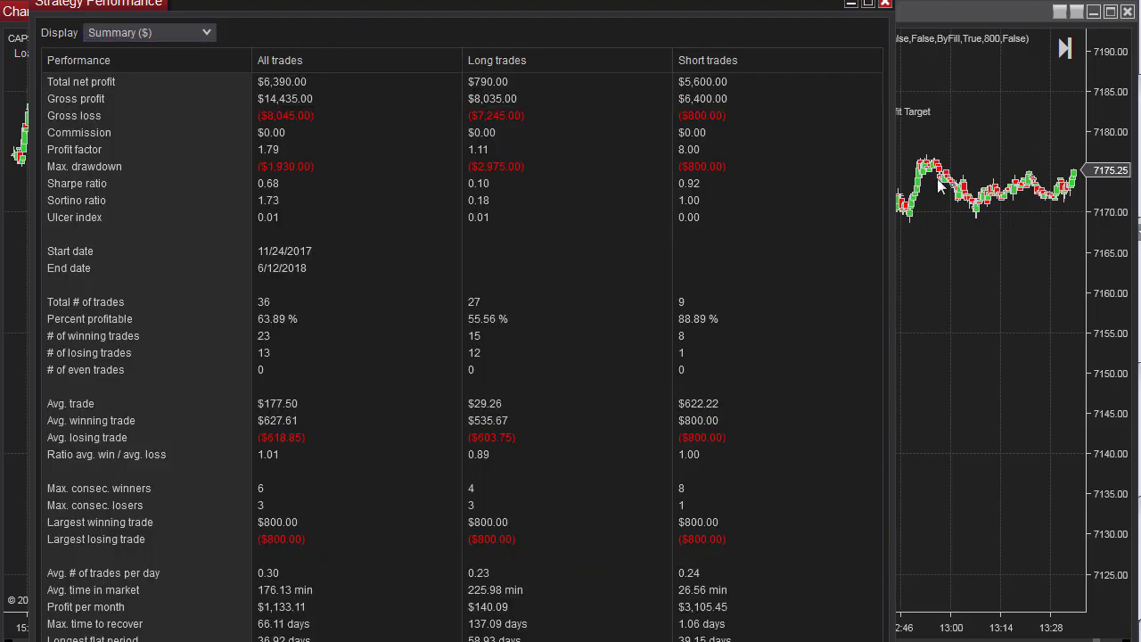
left_click(943, 252)
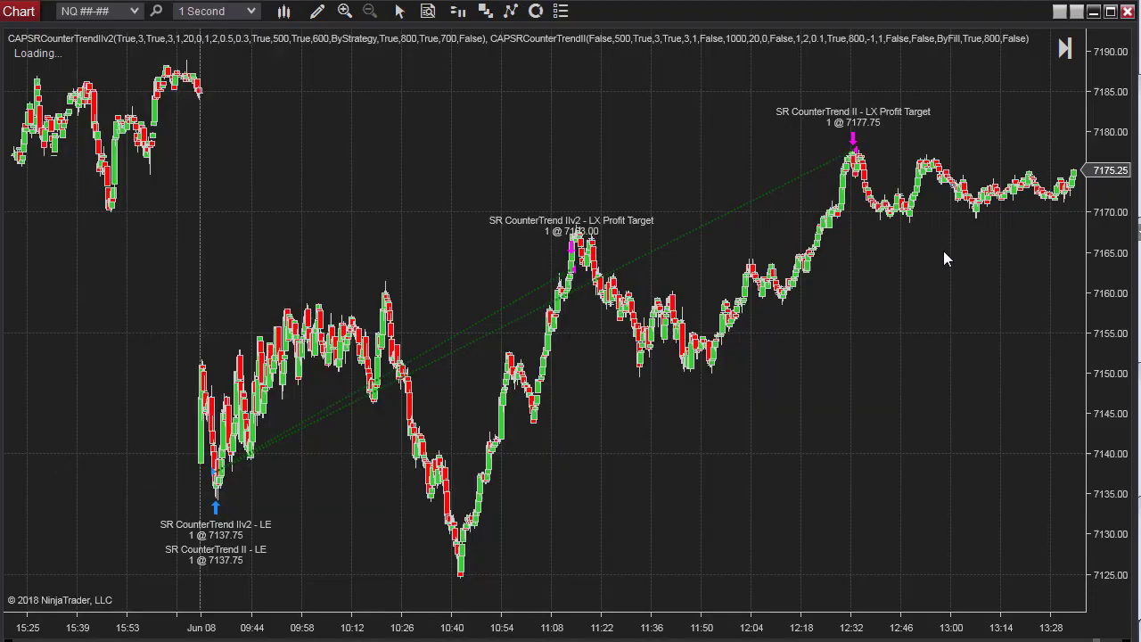
Open the Historical strategy performance report for CAPSRCounterTrendIIv2 from the 1 Second NQ chart and move it fully into view.
right_click(943, 252)
left_click(434, 147)
right_click(434, 147)
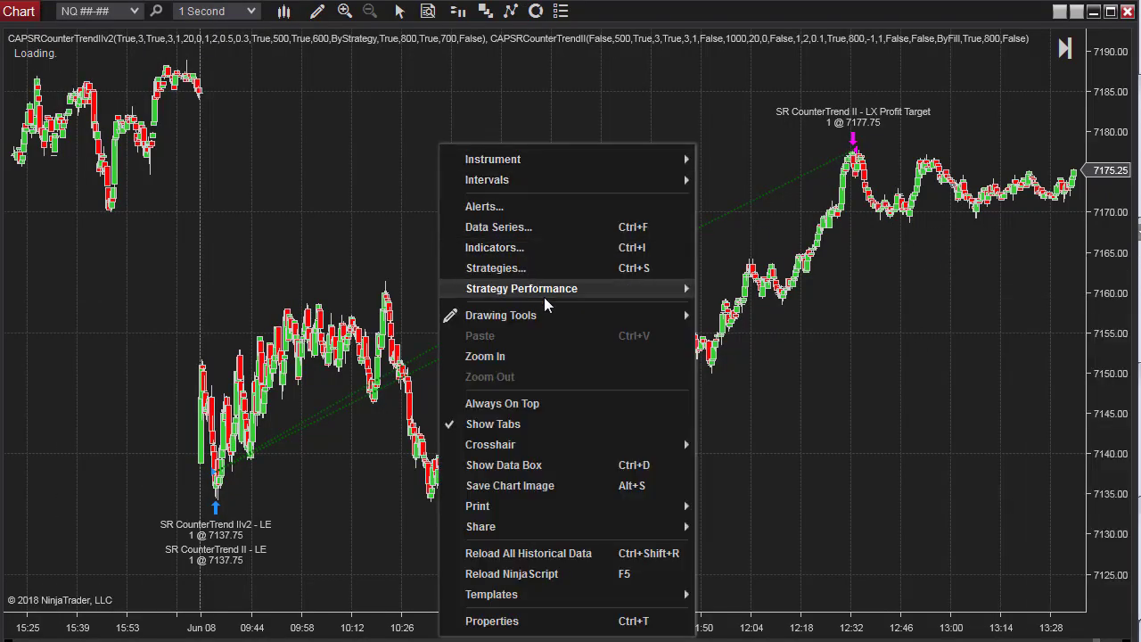
mouse_move(624, 288)
mouse_move(781, 307)
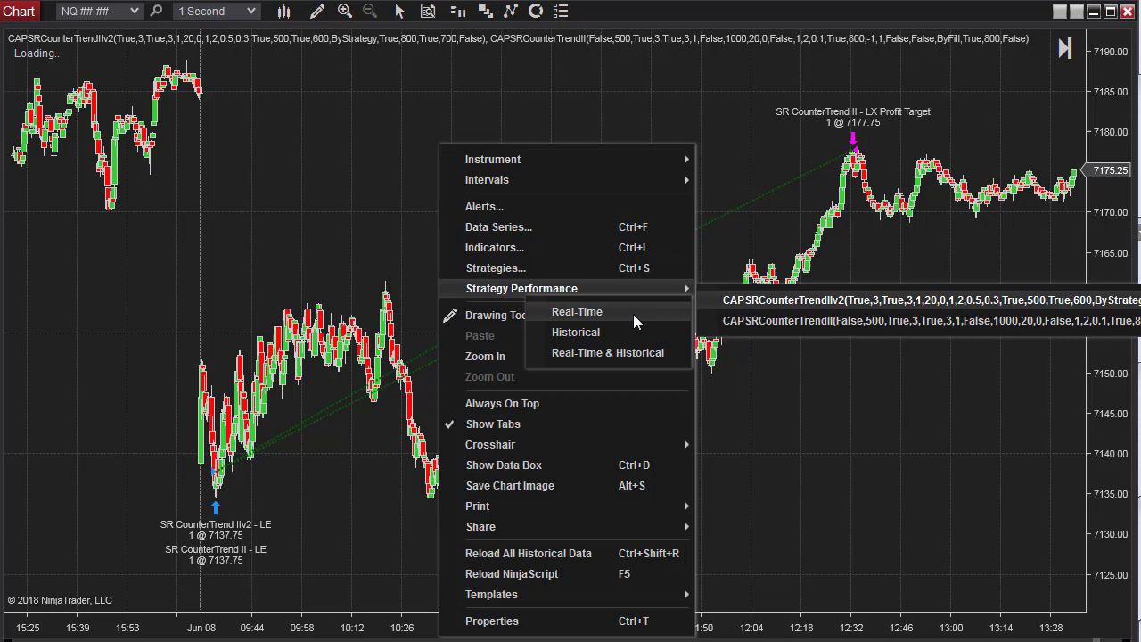
left_click(621, 333)
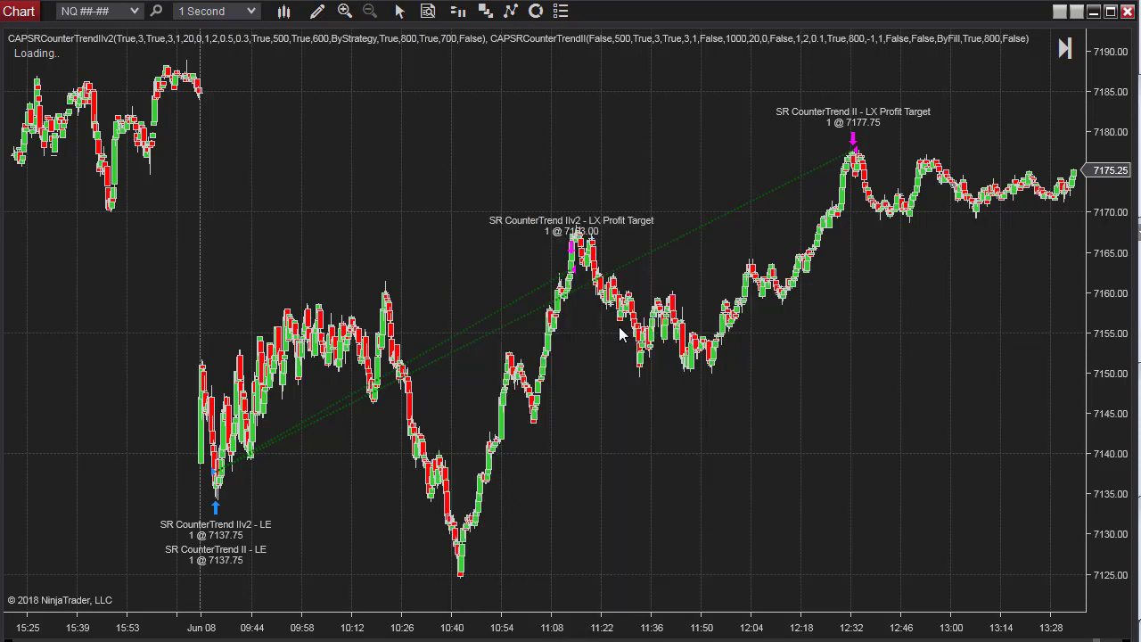
left_click_drag(219, 0, 534, 0)
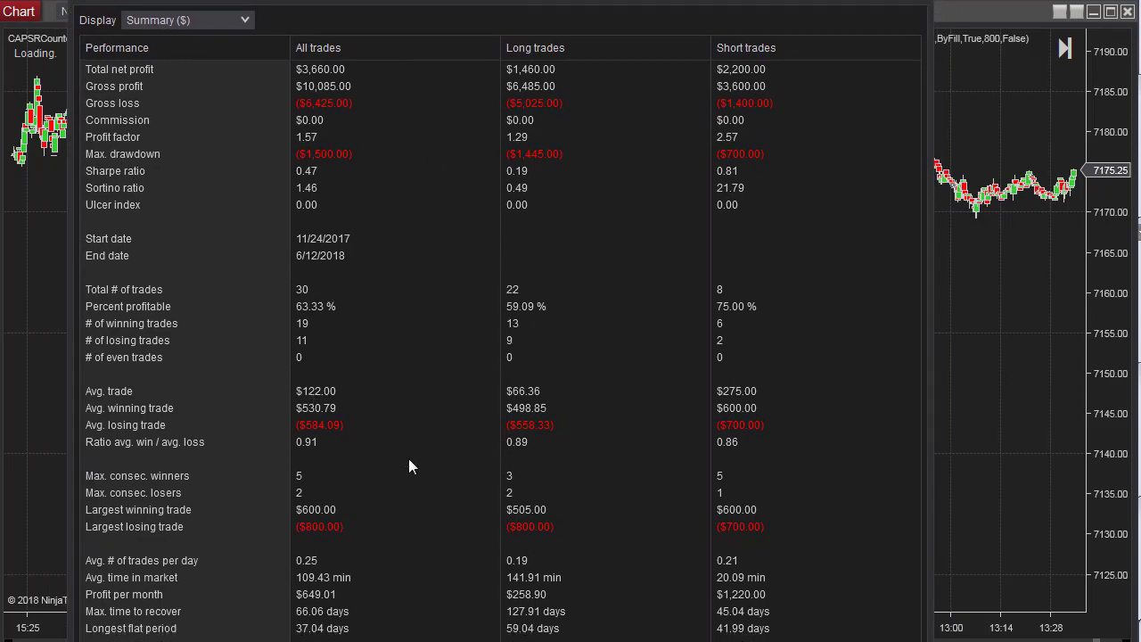
Show the Analysis display of the CAPSRCounterTrendIIv2 report with an enlarged Cumulative Net Profit graph, and move the report aside.
left_click(177, 26)
left_click(176, 53)
left_click_drag(435, 303, 435, 32)
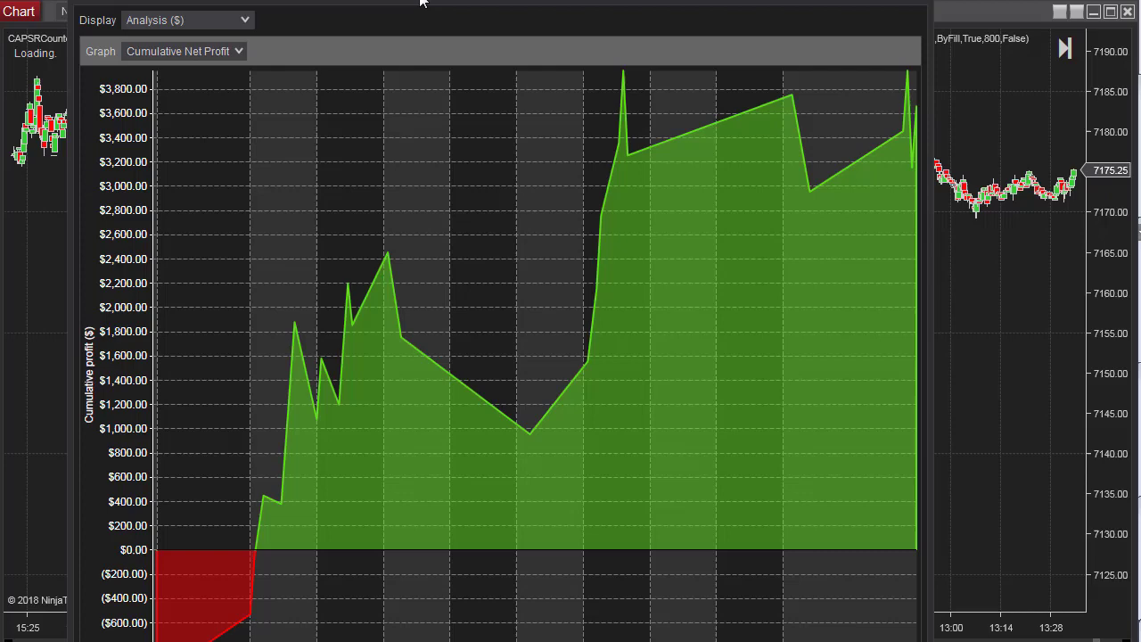
left_click_drag(422, 2, 0, 294)
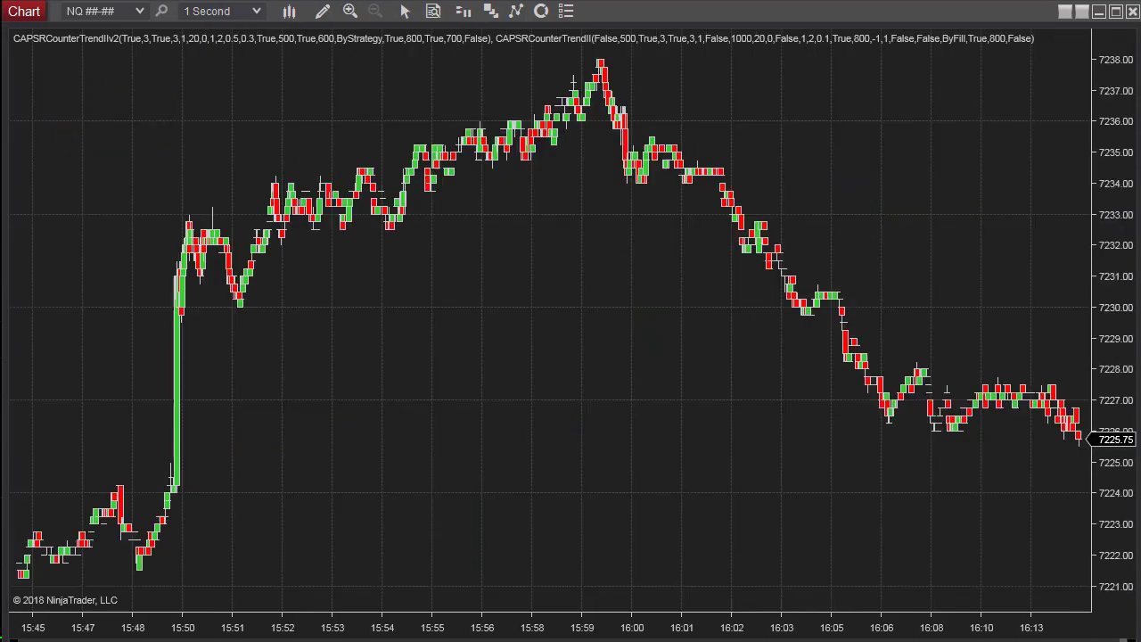
Open the CAPSRCounterTrendII performance report from the 1 Second chart and highlight its average trade and maximum drawdown rows.
right_click(212, 89)
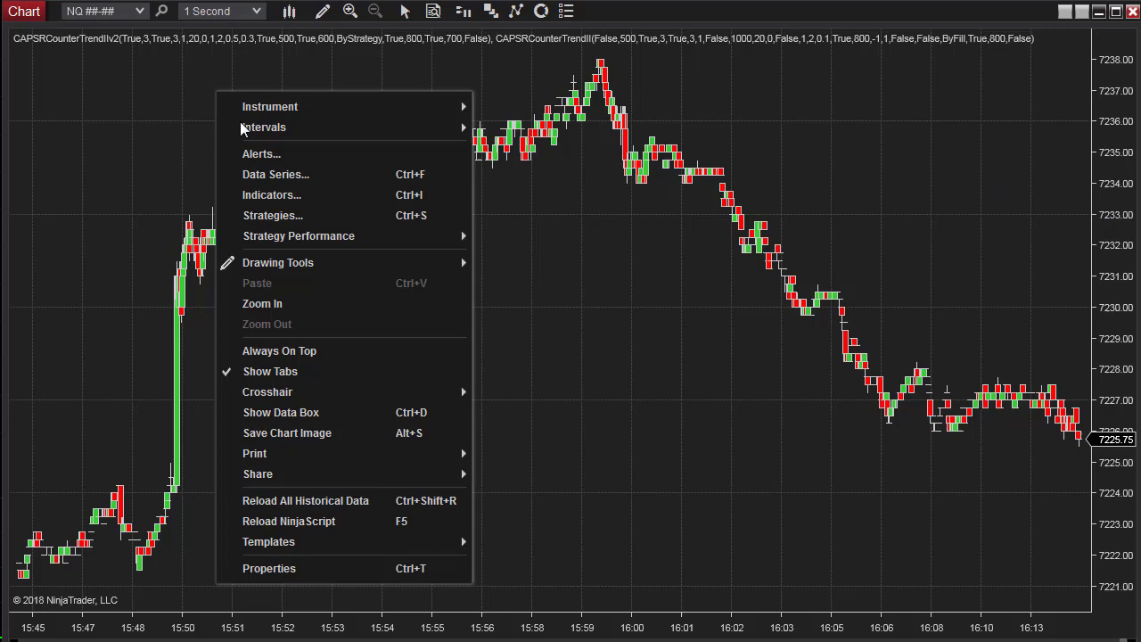
mouse_move(415, 236)
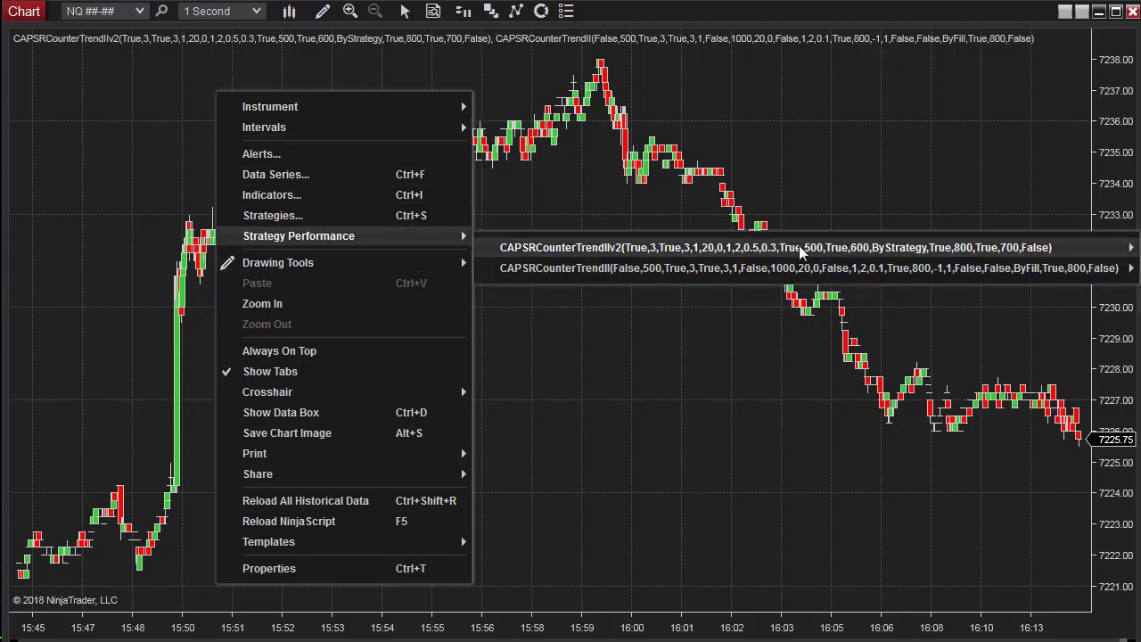
key("Escape")
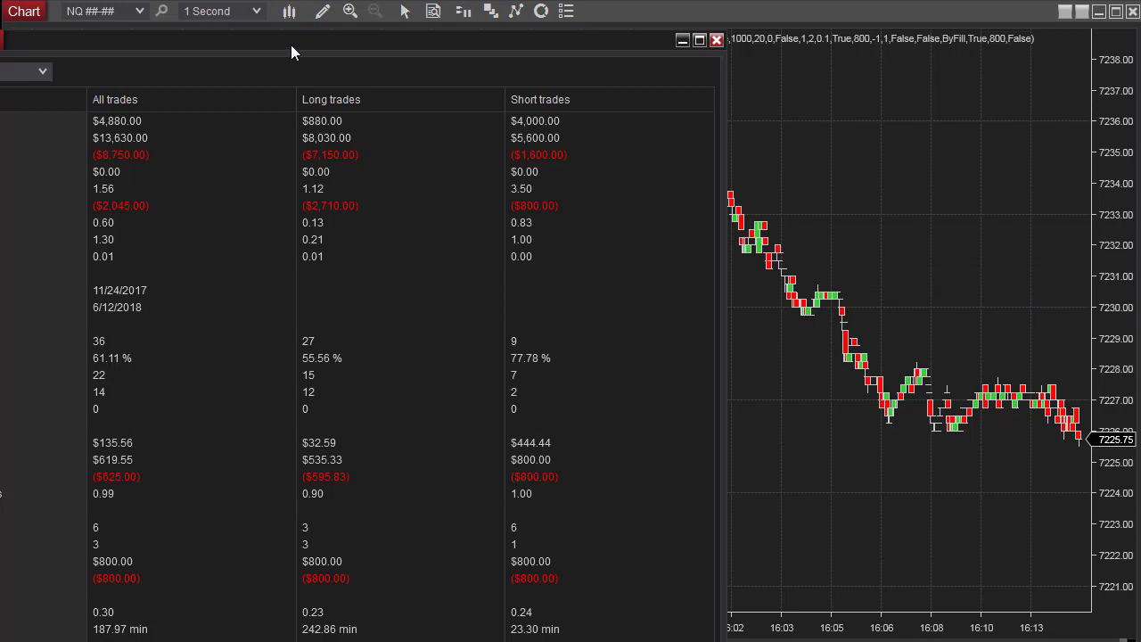
left_click_drag(290, 44, 552, 0)
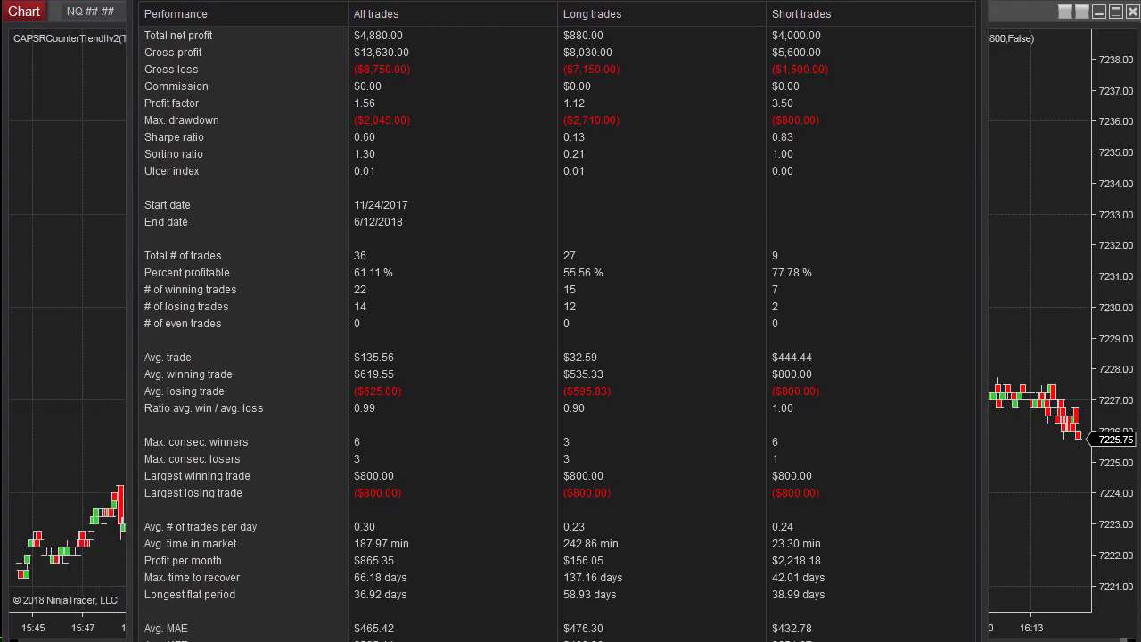
left_click(379, 358)
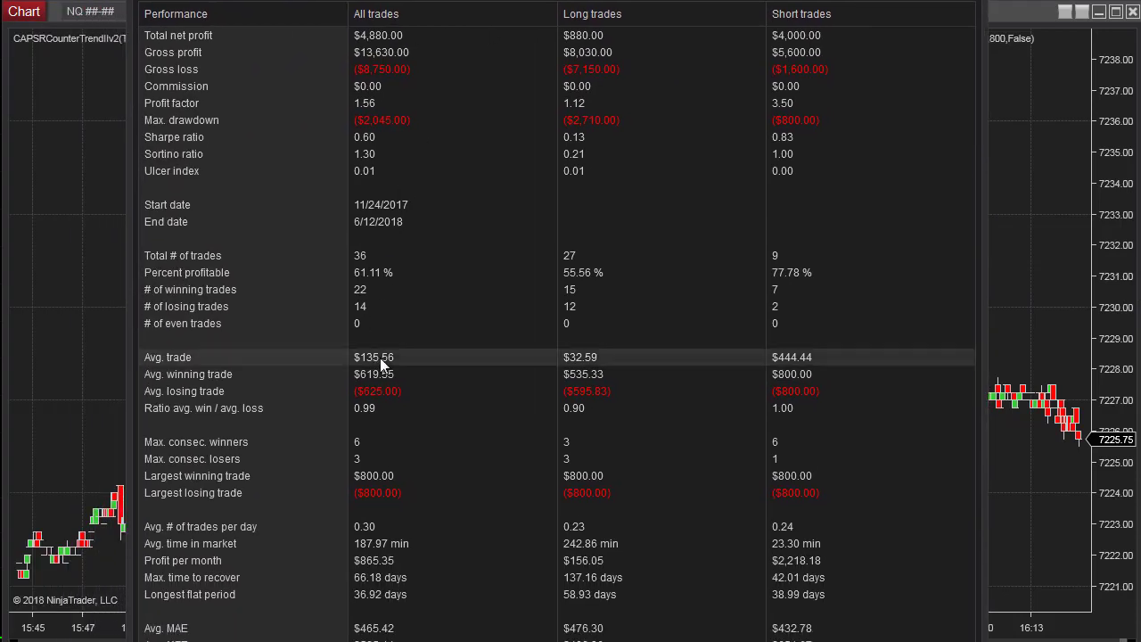
left_click(376, 123)
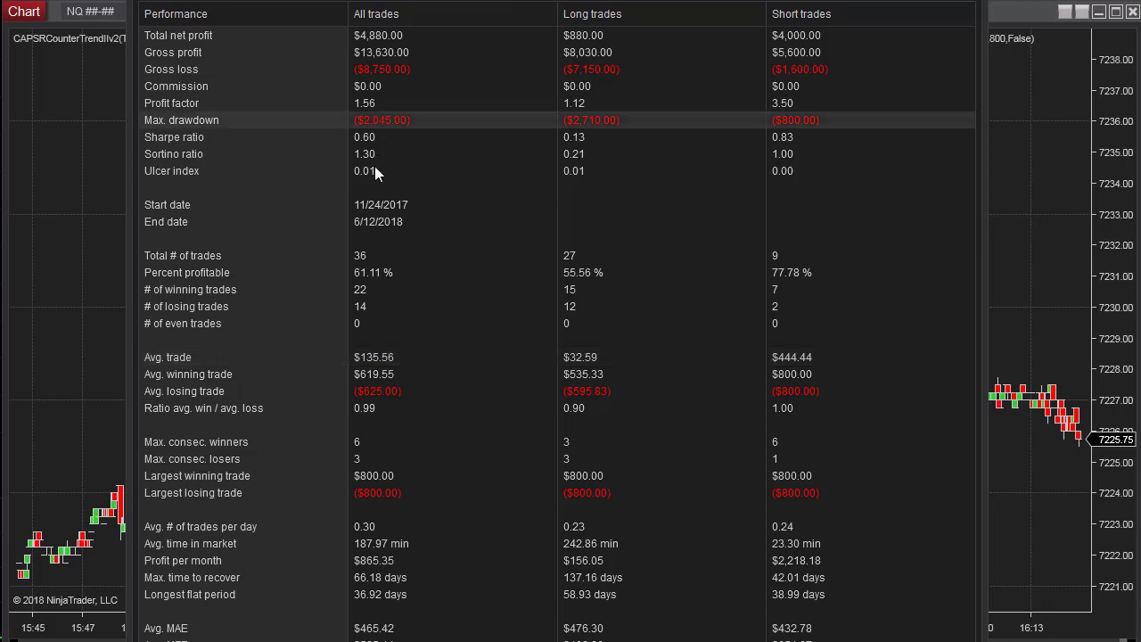
Switch the CAPSRCounterTrendII report to the Analysis display and enlarge its Cumulative Net Profit graph.
right_click(212, 4)
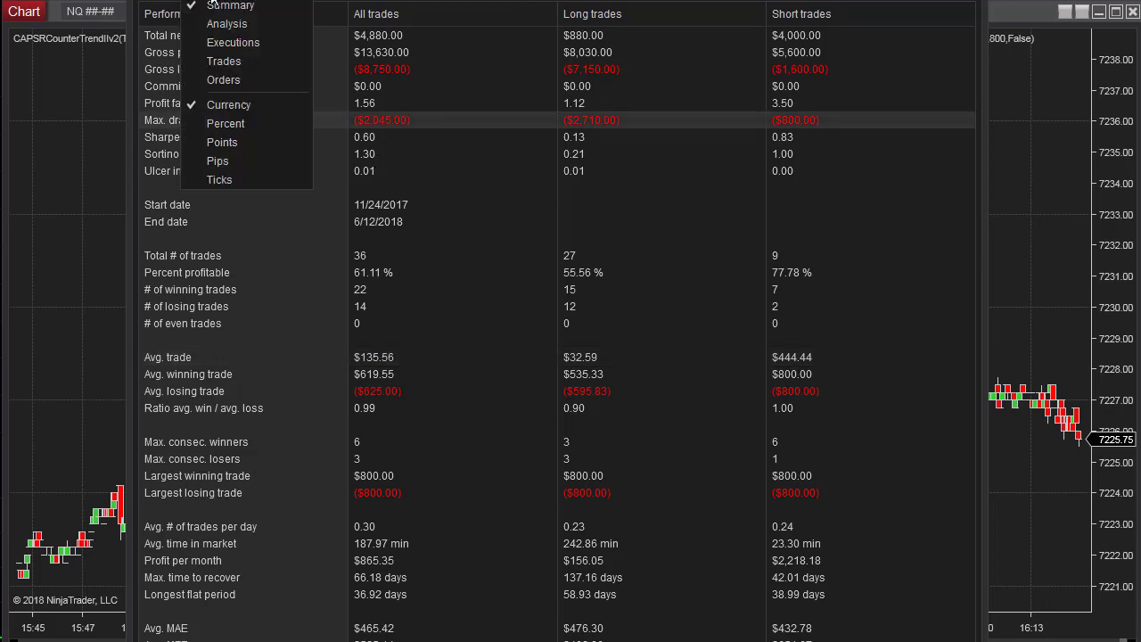
left_click(226, 24)
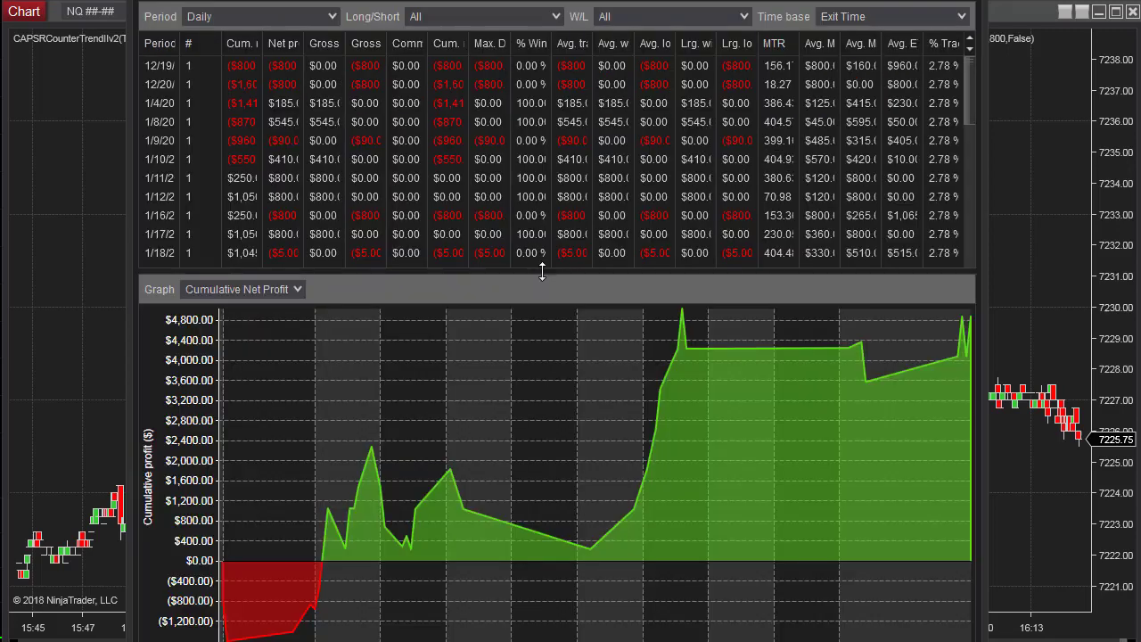
left_click_drag(541, 274, 544, 4)
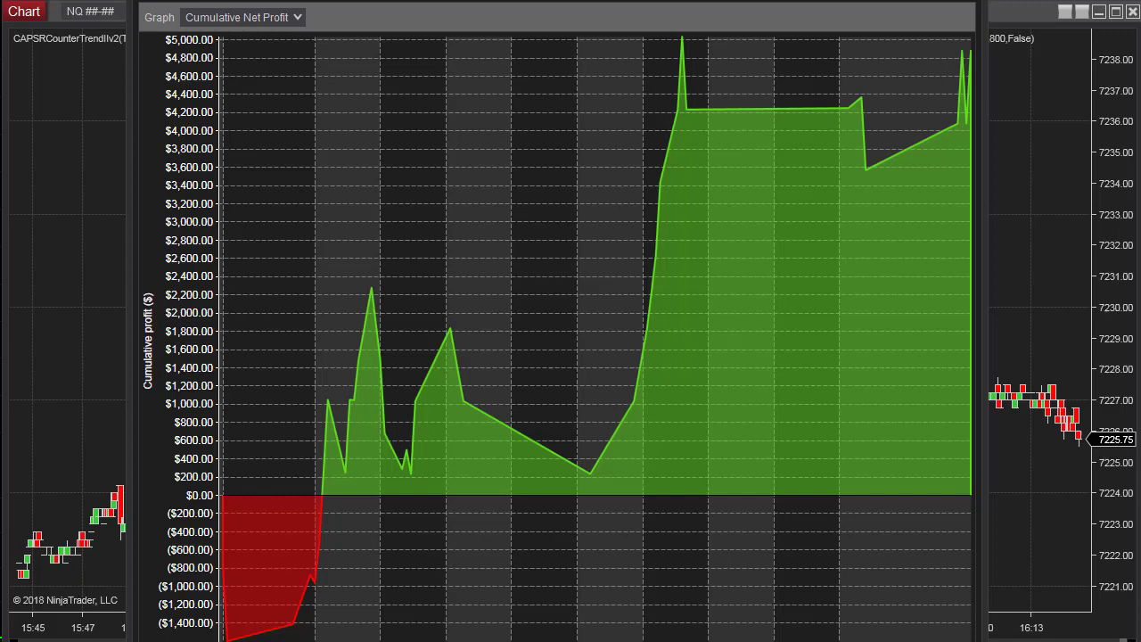
Return to the 1 Second chart and open the Historical performance report for CAPSRCounterTrendIIv2, moving it fully into view.
key("alt+Tab")
right_click(124, 89)
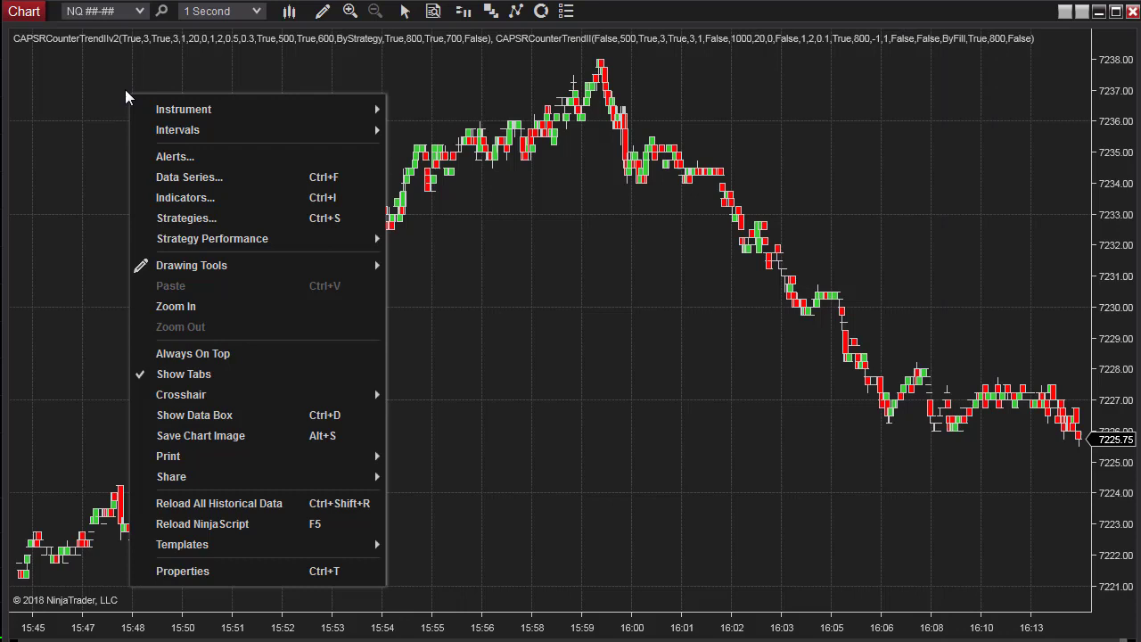
mouse_move(210, 241)
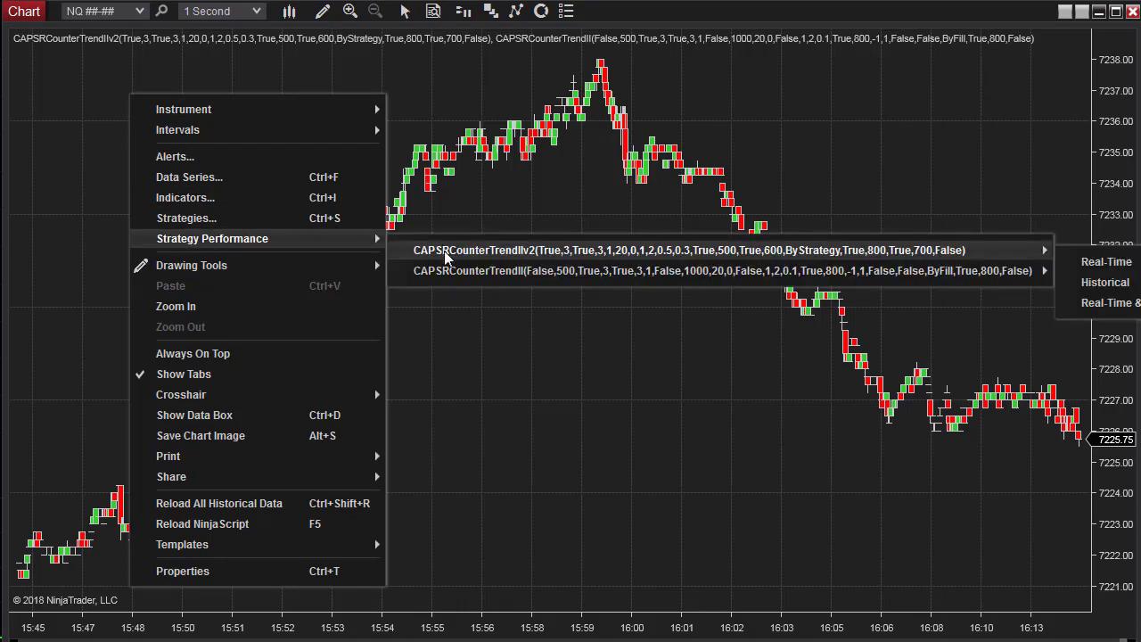
mouse_move(449, 278)
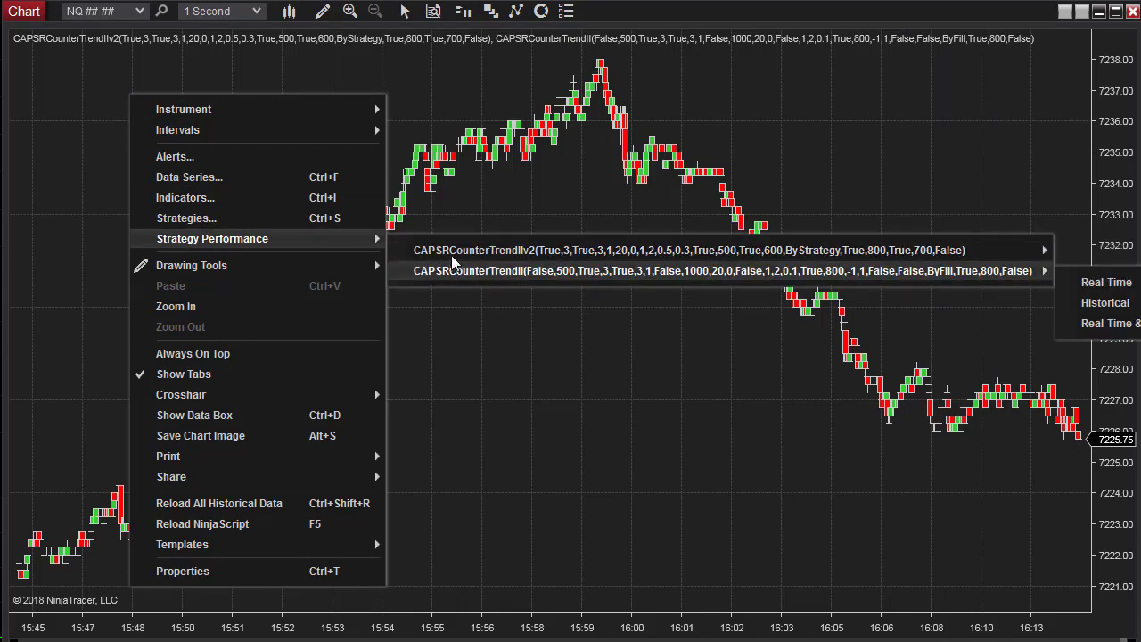
mouse_move(1025, 252)
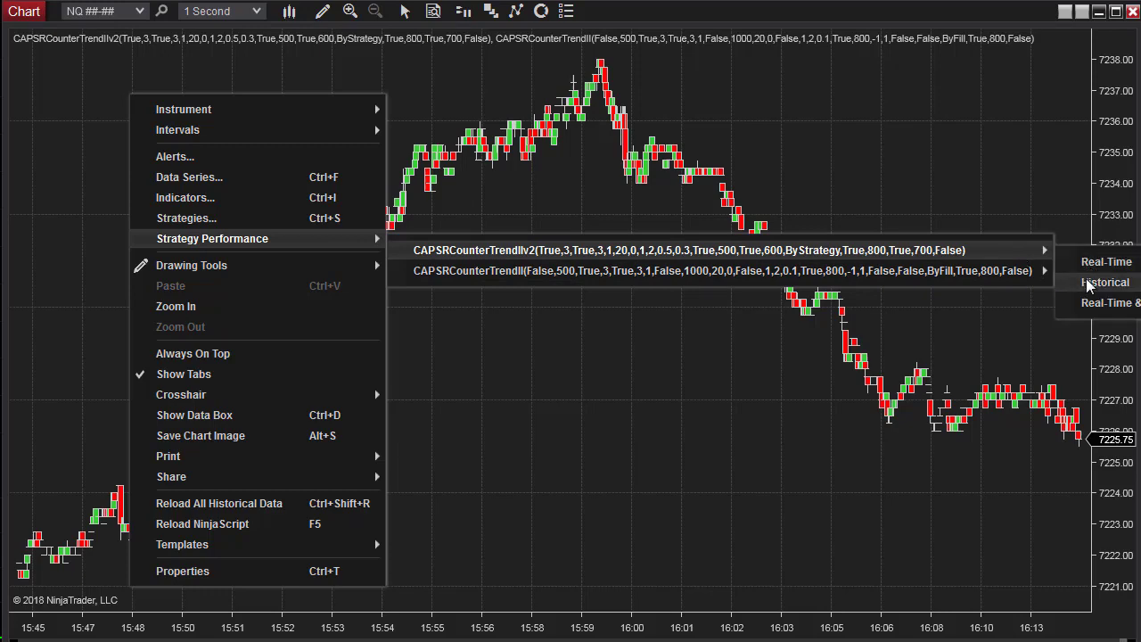
left_click(1085, 280)
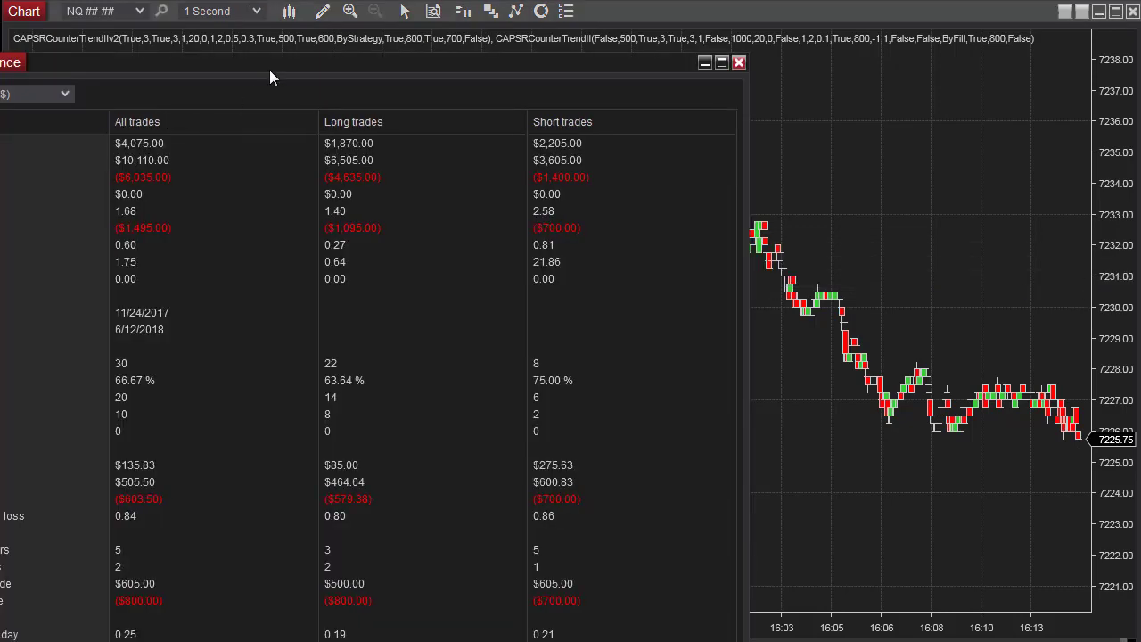
left_click_drag(273, 59, 549, 0)
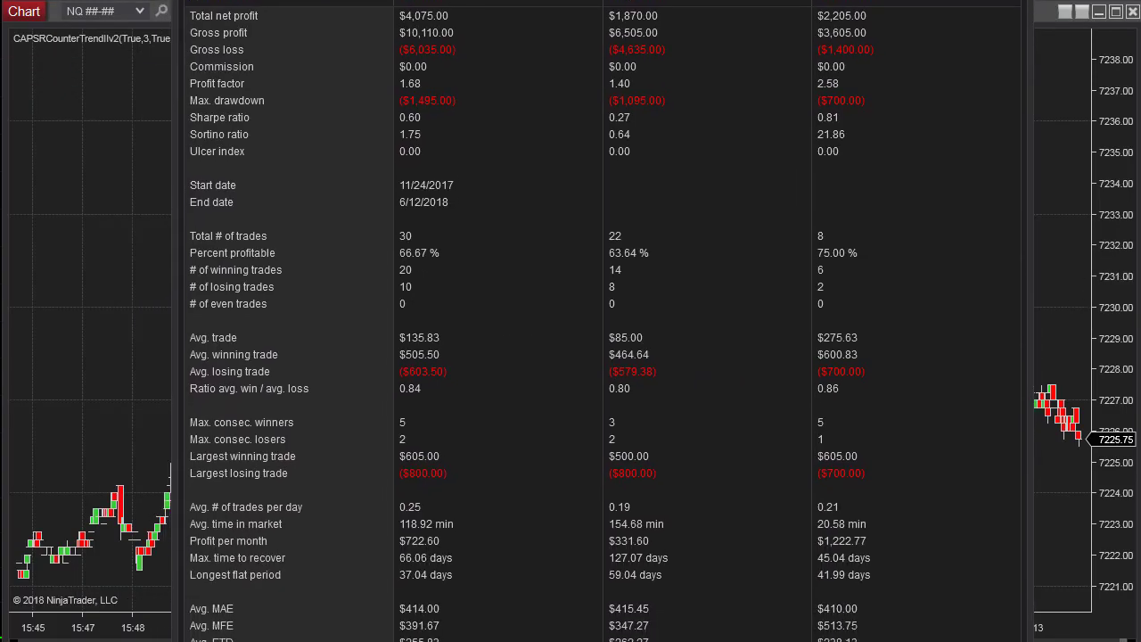
Switch the CAPSRCounterTrendIIv2 report to the Analysis display and enlarge its Cumulative Net Profit graph.
left_click(267, 2)
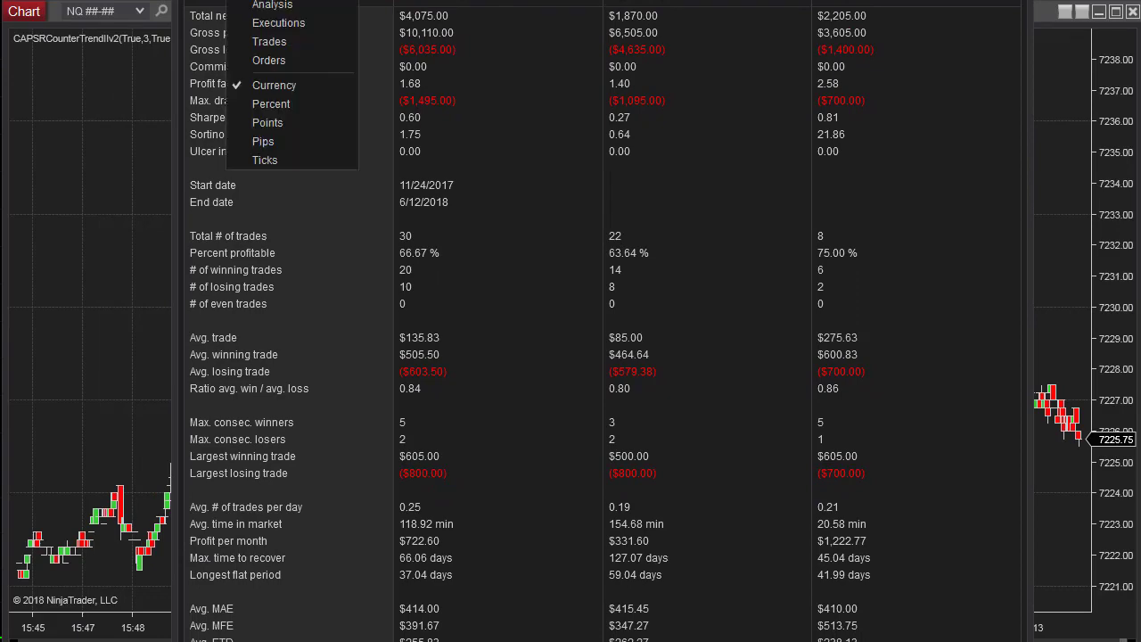
left_click(265, 9)
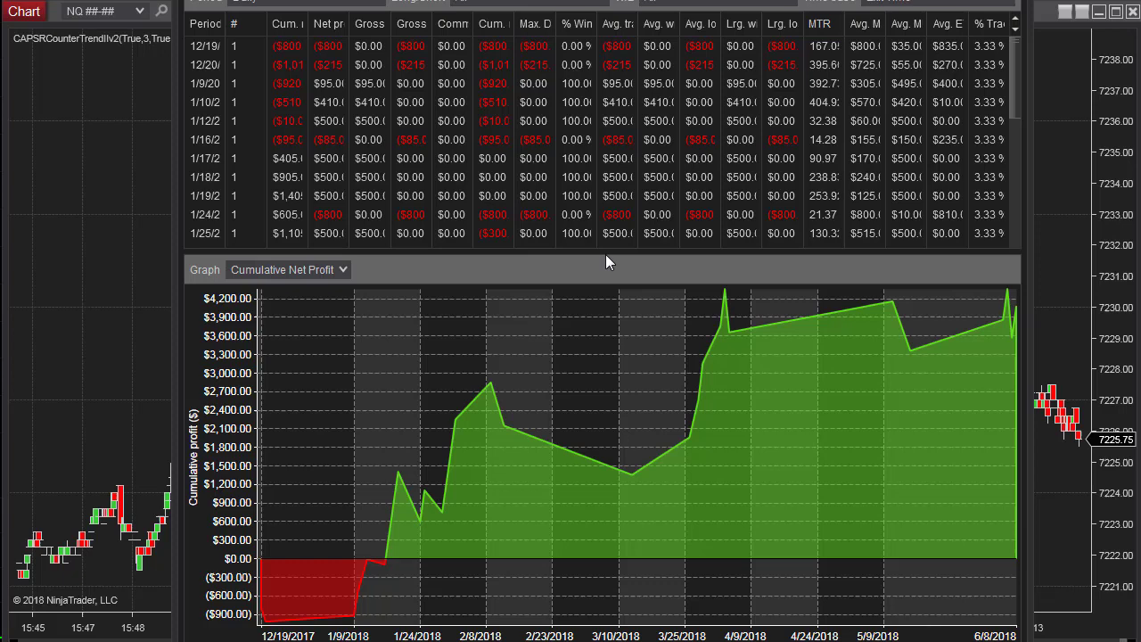
left_click_drag(607, 251, 607, 2)
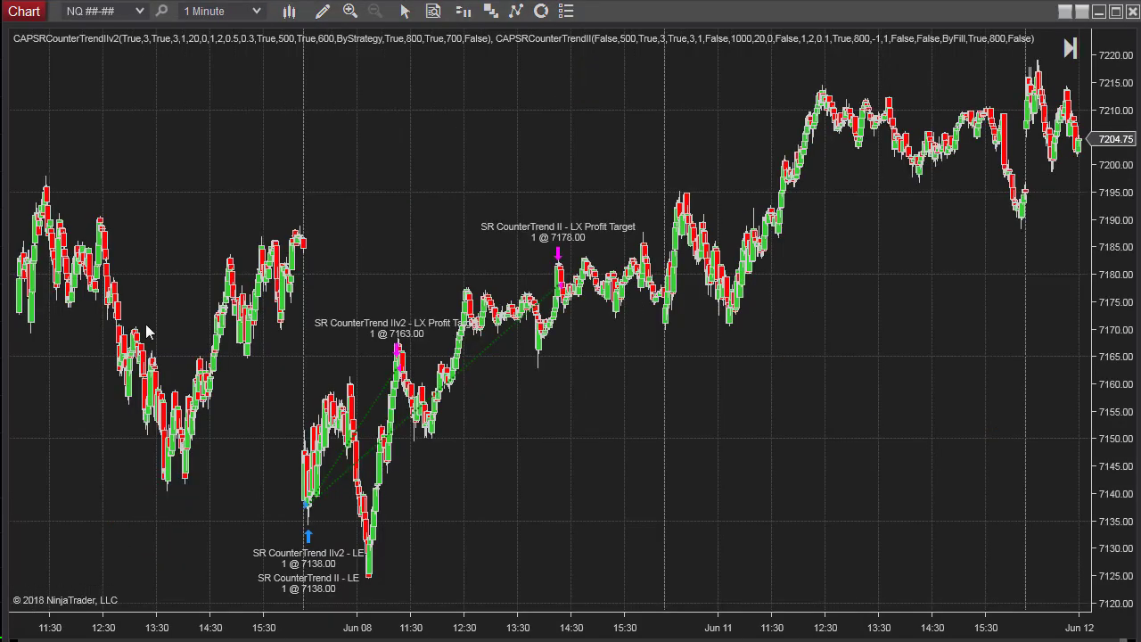
Open the CAPSRCounterTrendII performance report from the 1 Minute NQ chart and highlight its average trade and maximum drawdown rows.
right_click(228, 165)
mouse_move(459, 319)
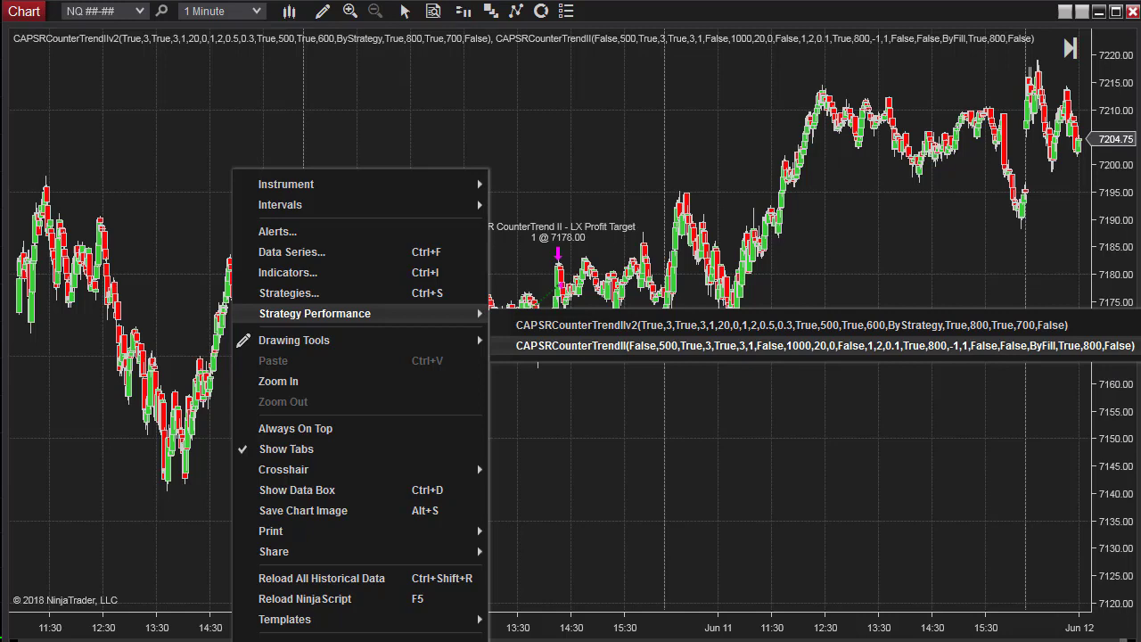
left_click(570, 345)
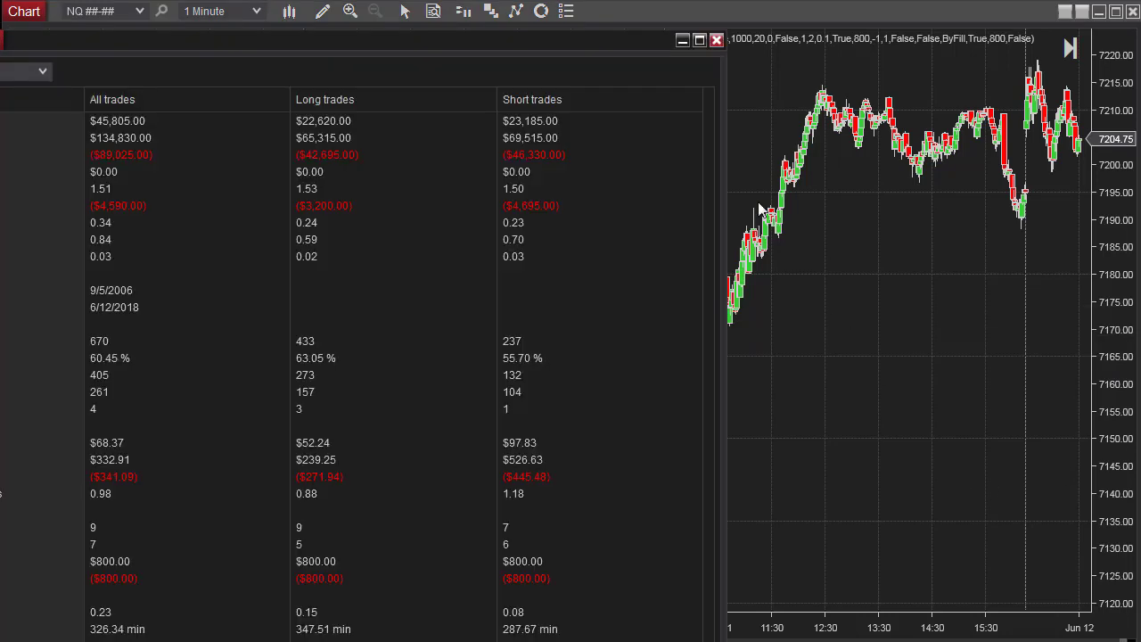
left_click_drag(263, 42, 482, 0)
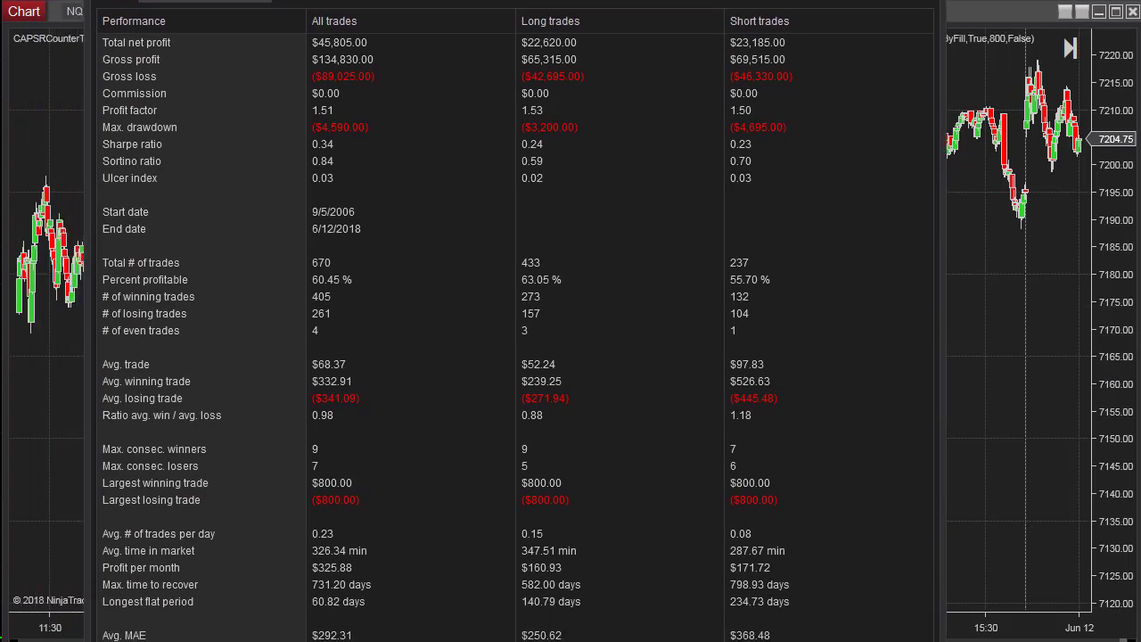
left_click(337, 364)
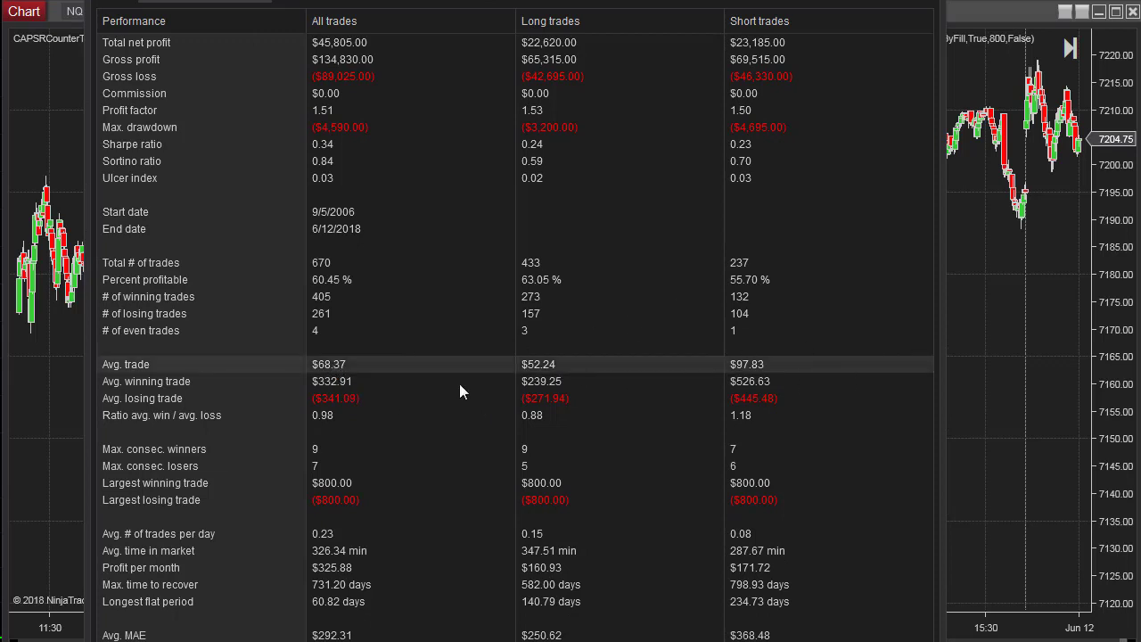
left_click(349, 126)
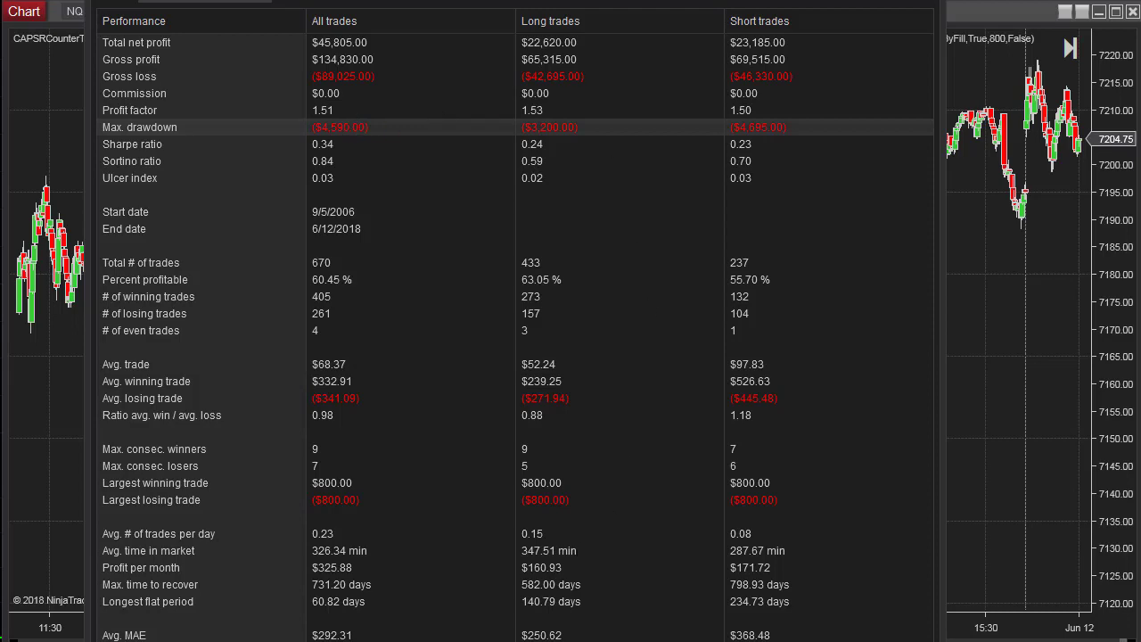
Reposition the CAPSRCounterTrendII report to show its summary rows and highlight the average trade row.
left_click_drag(516, 2, 466, 12)
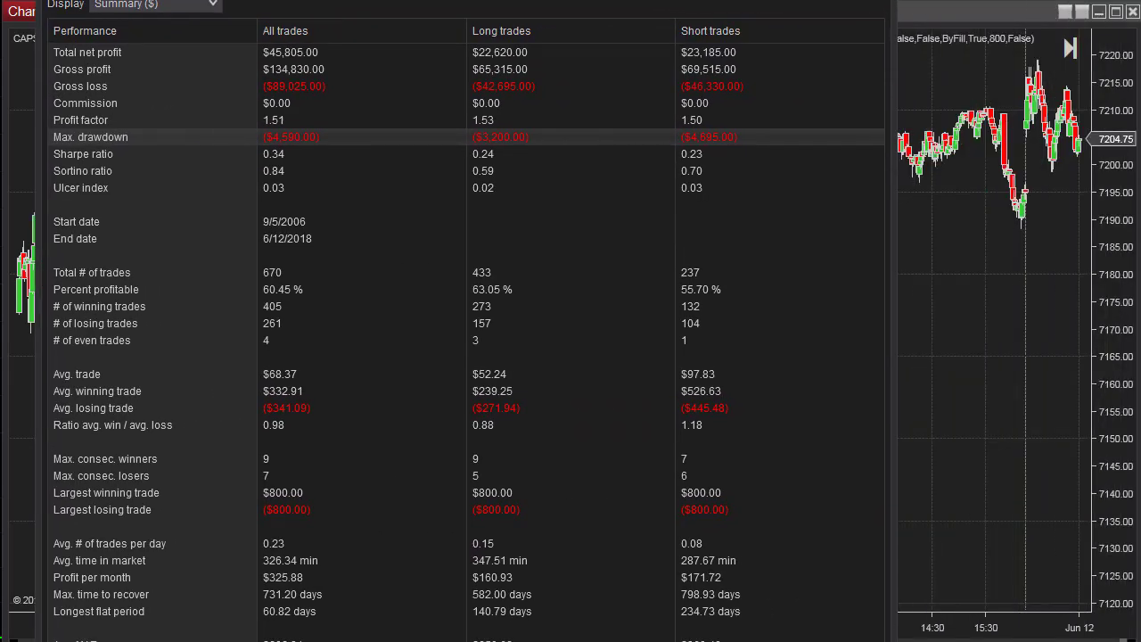
left_click_drag(370, 1, 505, 0)
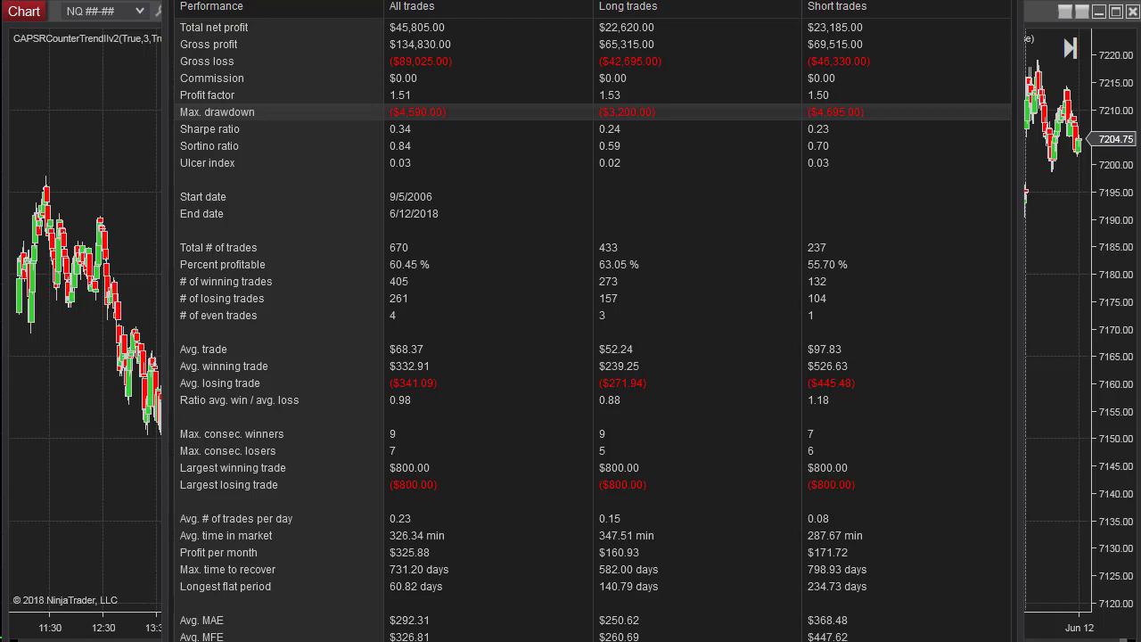
left_click(396, 348)
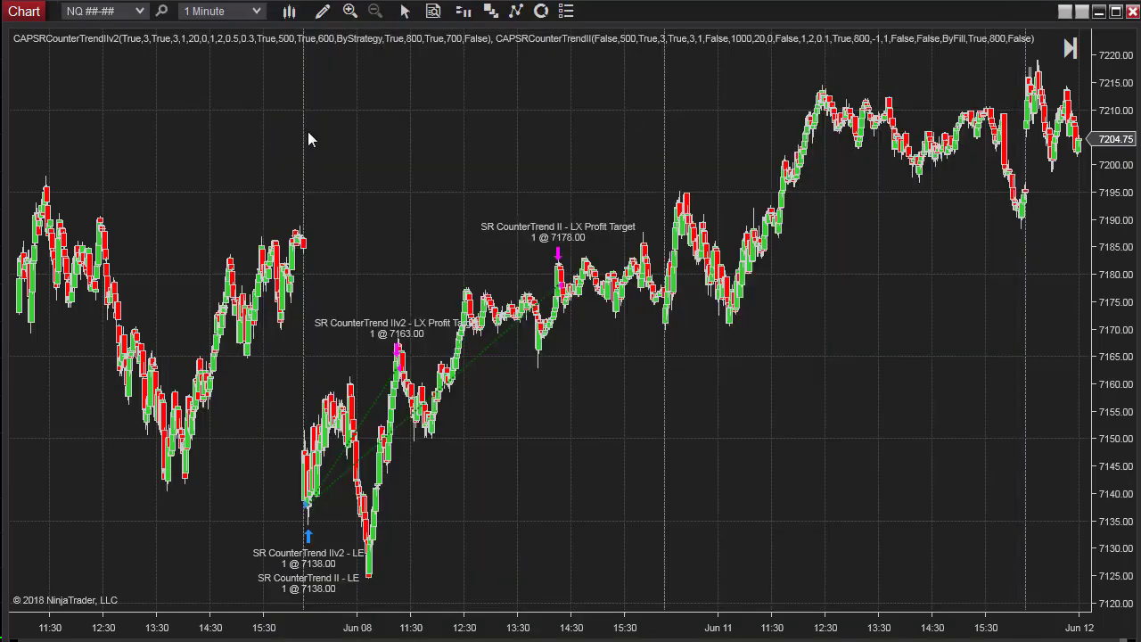
Open the CAPSRCounterTrendIIv2 strategy performance report from the 1 Minute NQ chart and move it fully into view.
right_click(308, 134)
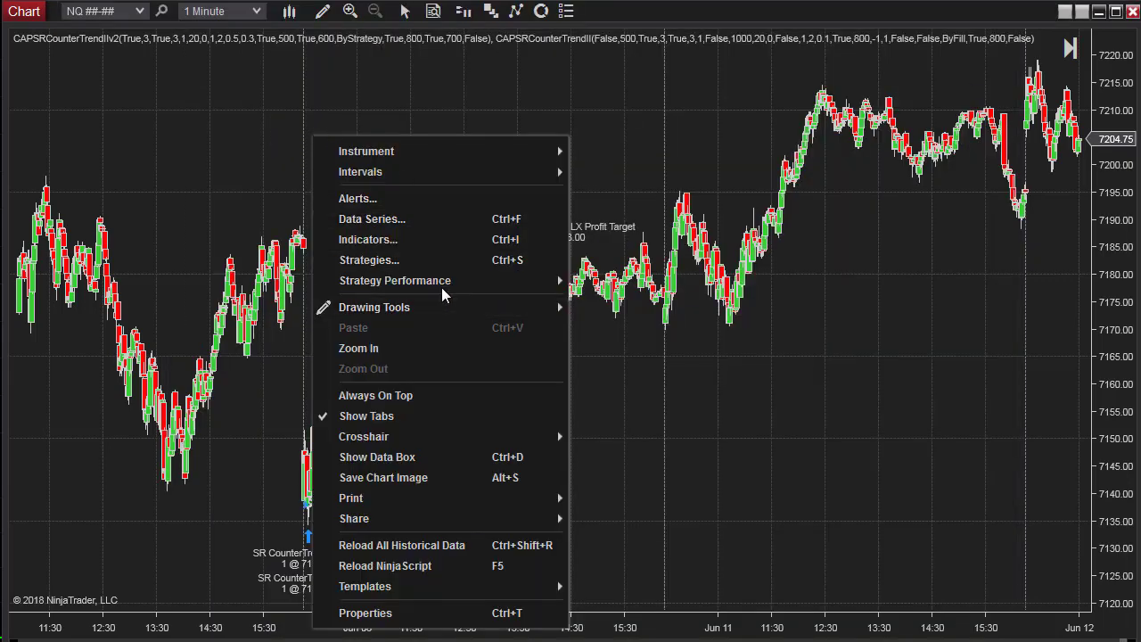
mouse_move(517, 284)
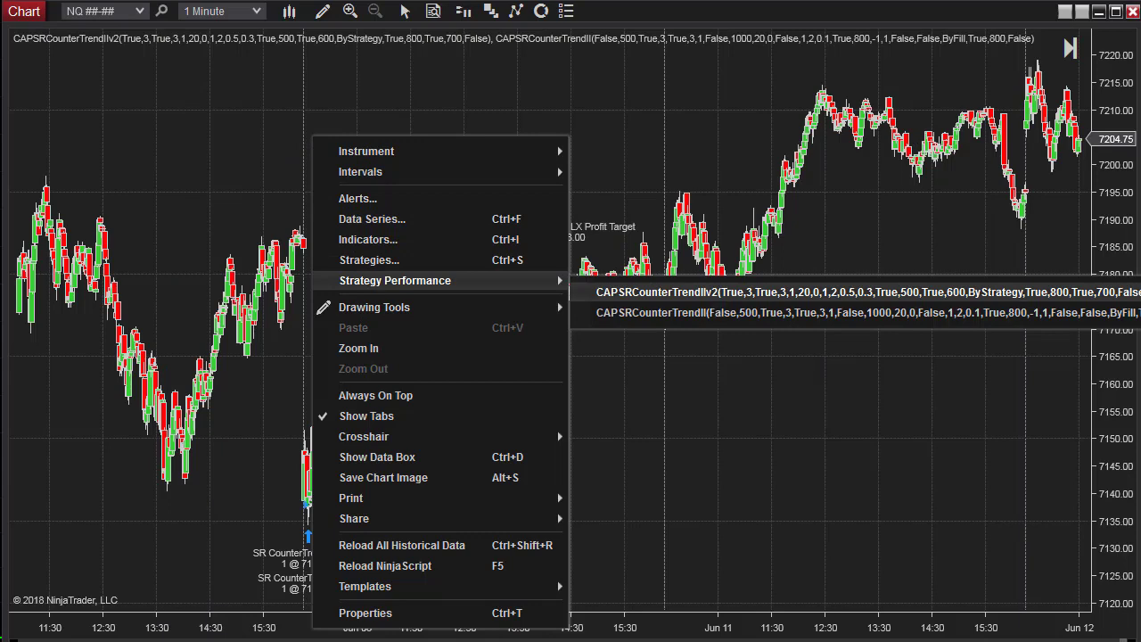
left_click(649, 292)
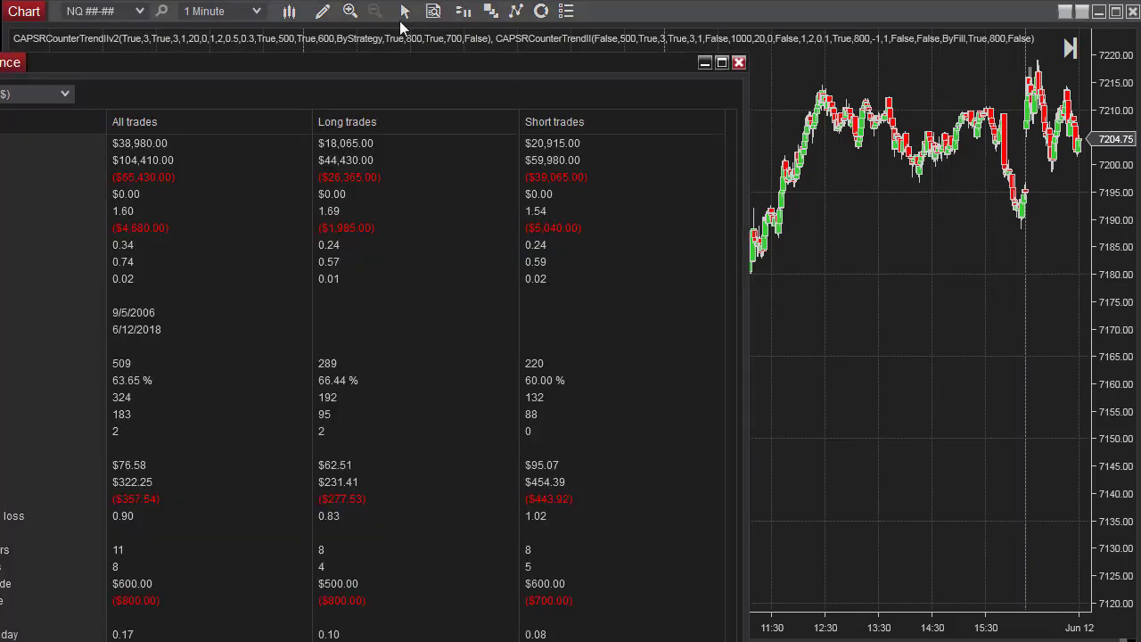
left_click_drag(359, 63, 580, 0)
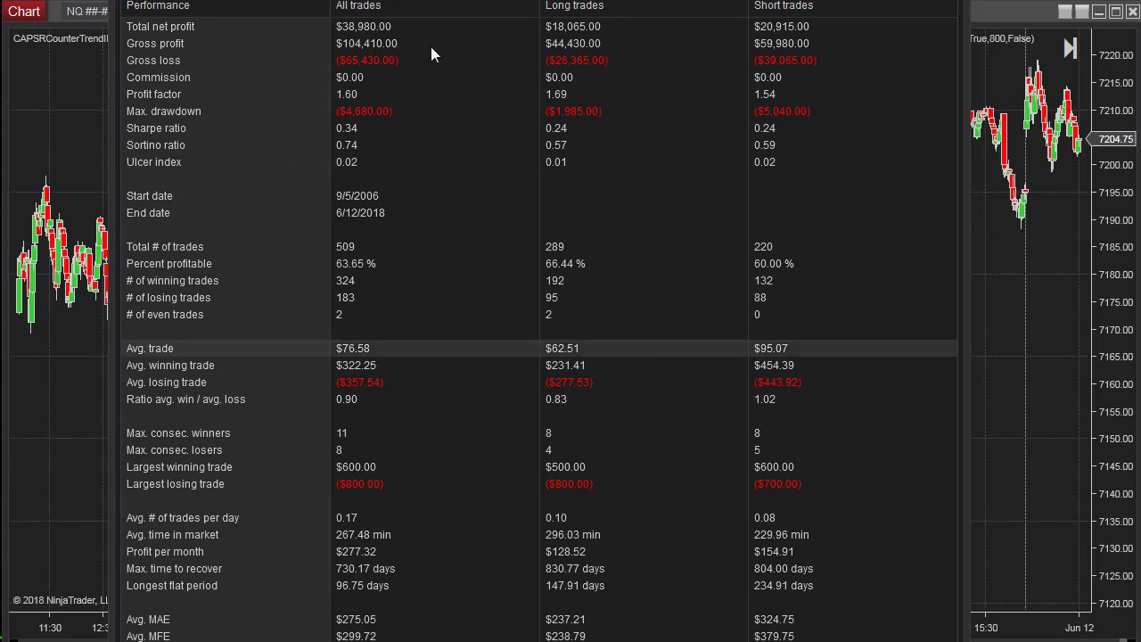
Switch the 1 Minute CAPSRCounterTrendIIv2 report to the Analysis display and enlarge its Cumulative Net Profit graph.
key("shift+F10")
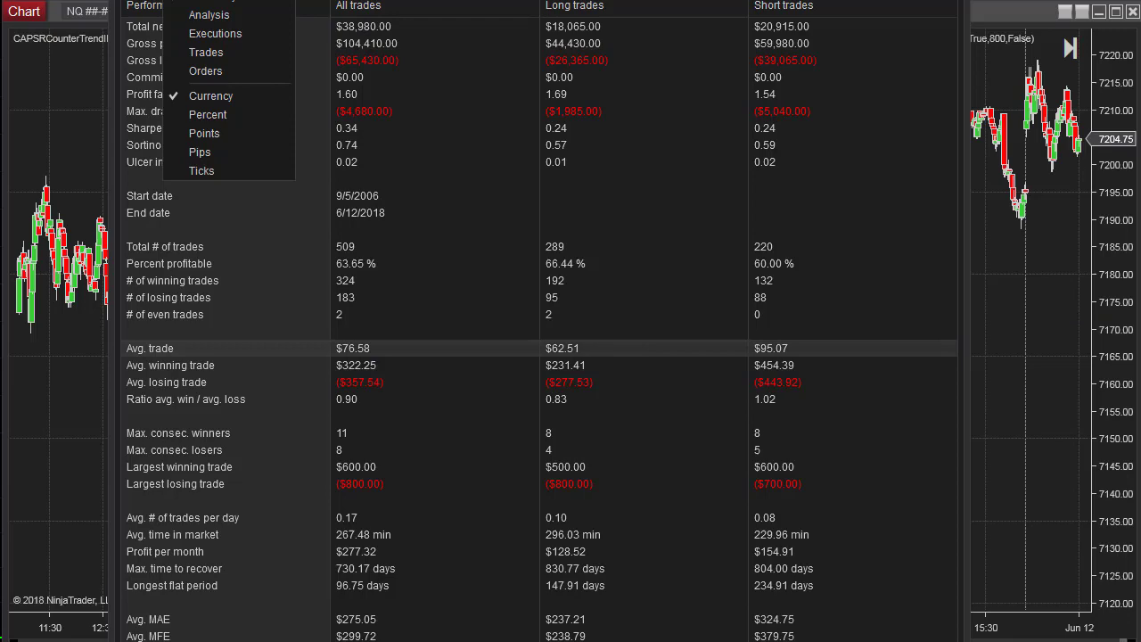
left_click(234, 15)
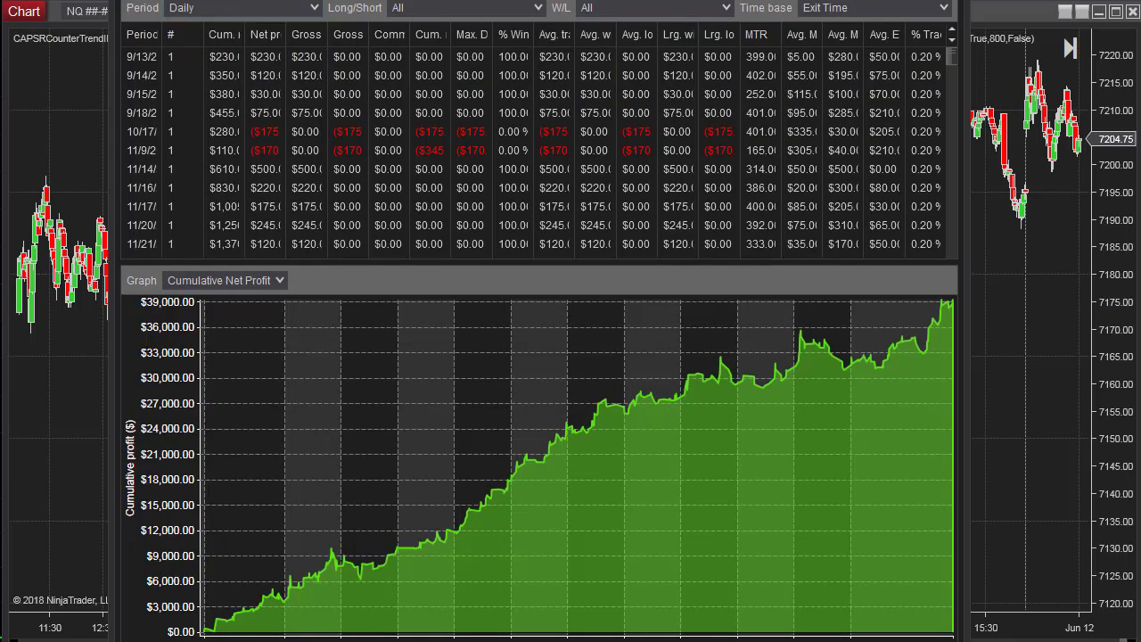
left_click_drag(729, 260, 729, 2)
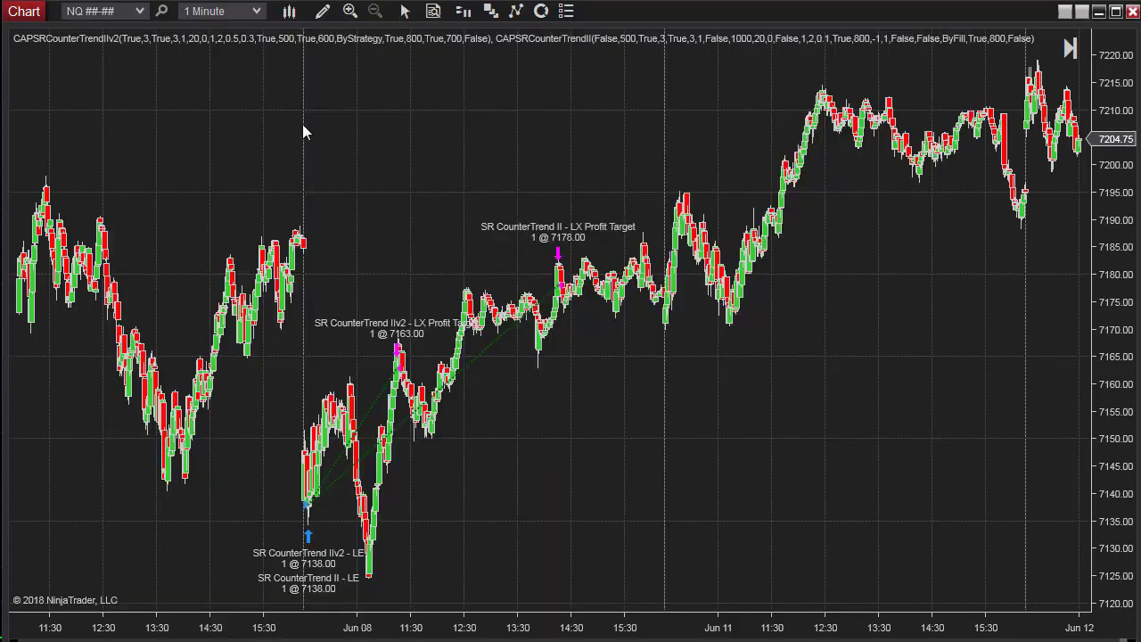
Reopen the CAPSRCounterTrendII performance report from the 1 Minute chart and move it fully into view.
right_click(303, 131)
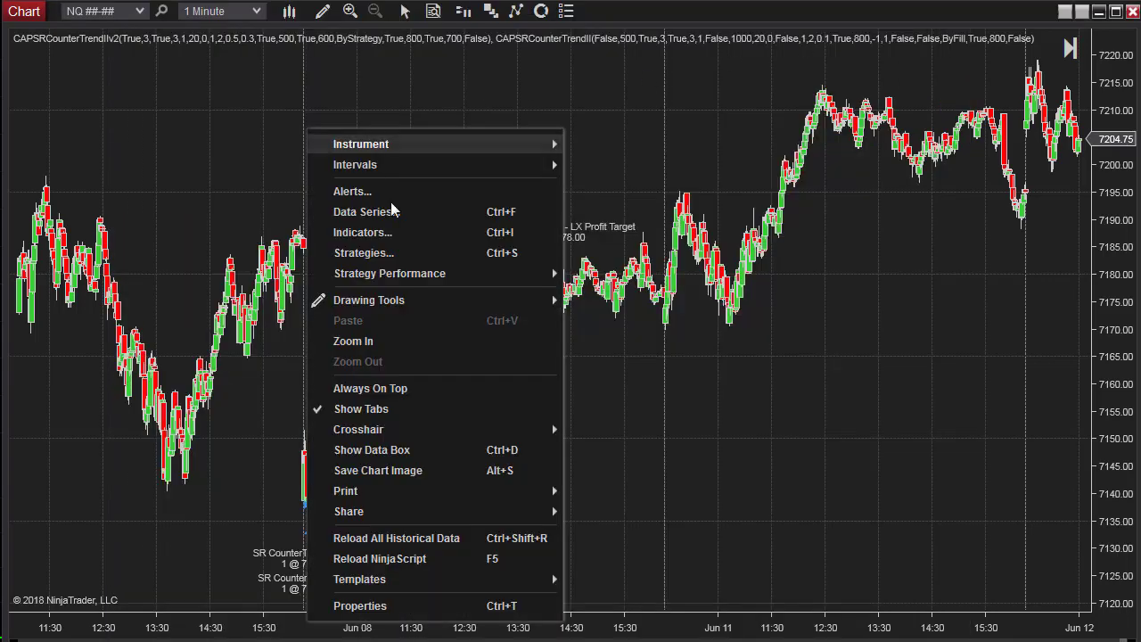
mouse_move(419, 274)
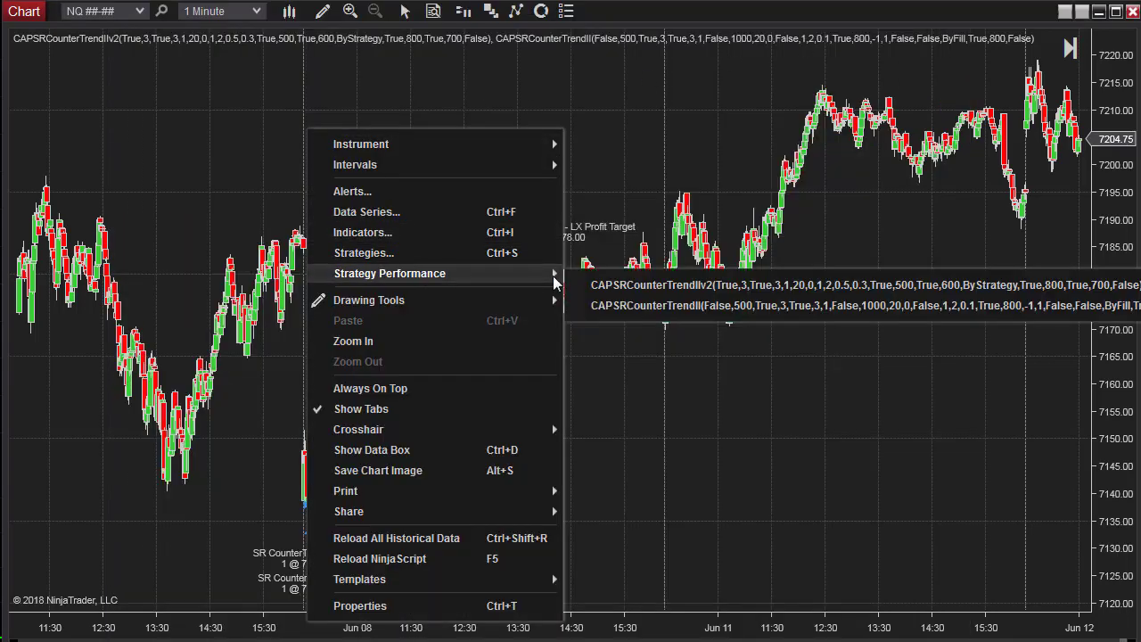
left_click(659, 306)
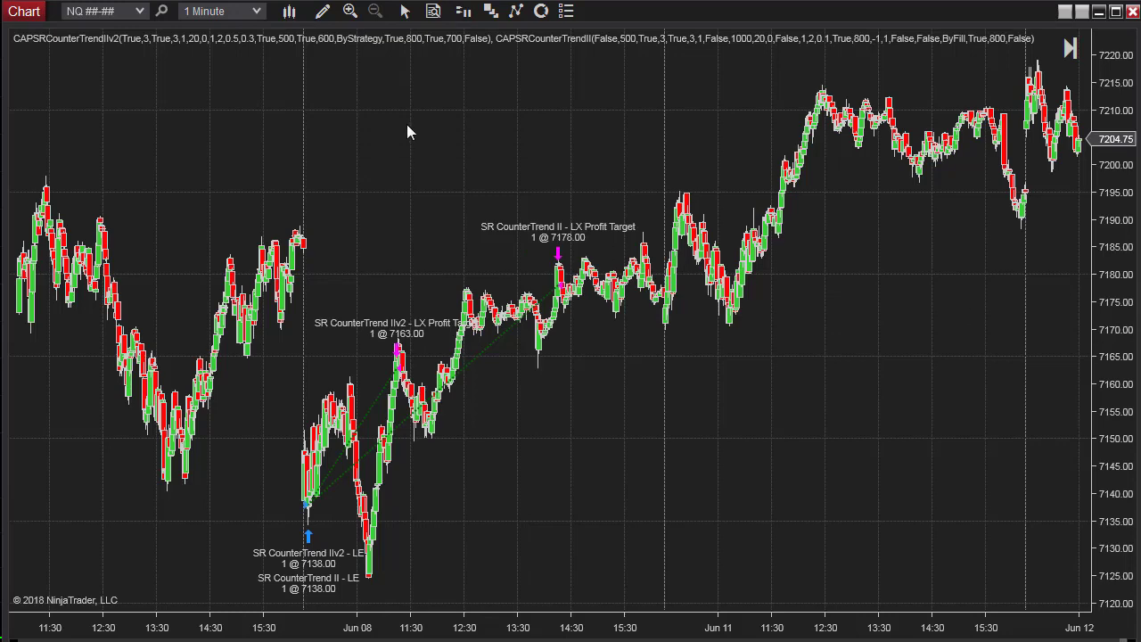
left_click_drag(555, 93, 748, 9)
Switch the 1 Minute CAPSRCounterTrendII report to the Analysis display and enlarge its Cumulative Net Profit graph.
left_click(202, 27)
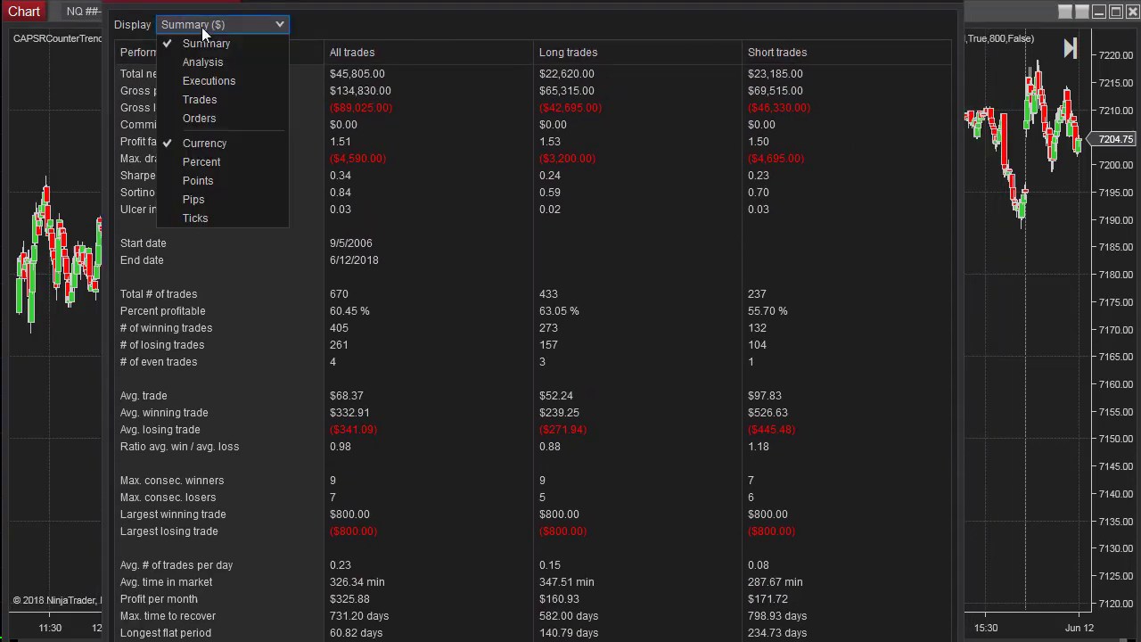
left_click(221, 59)
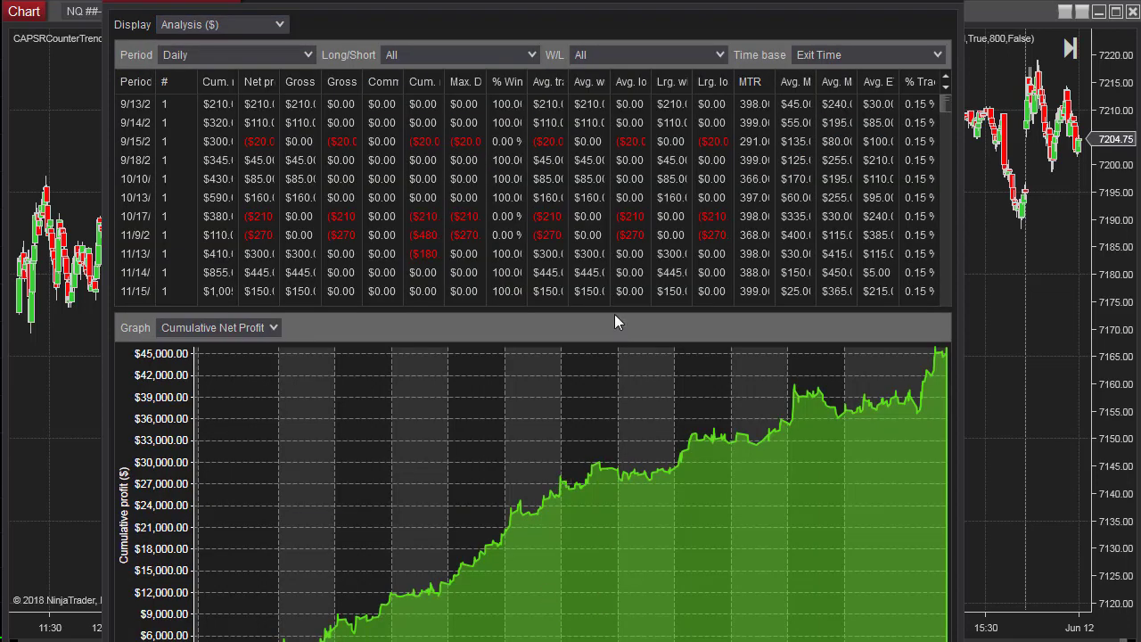
left_click_drag(614, 308, 614, 44)
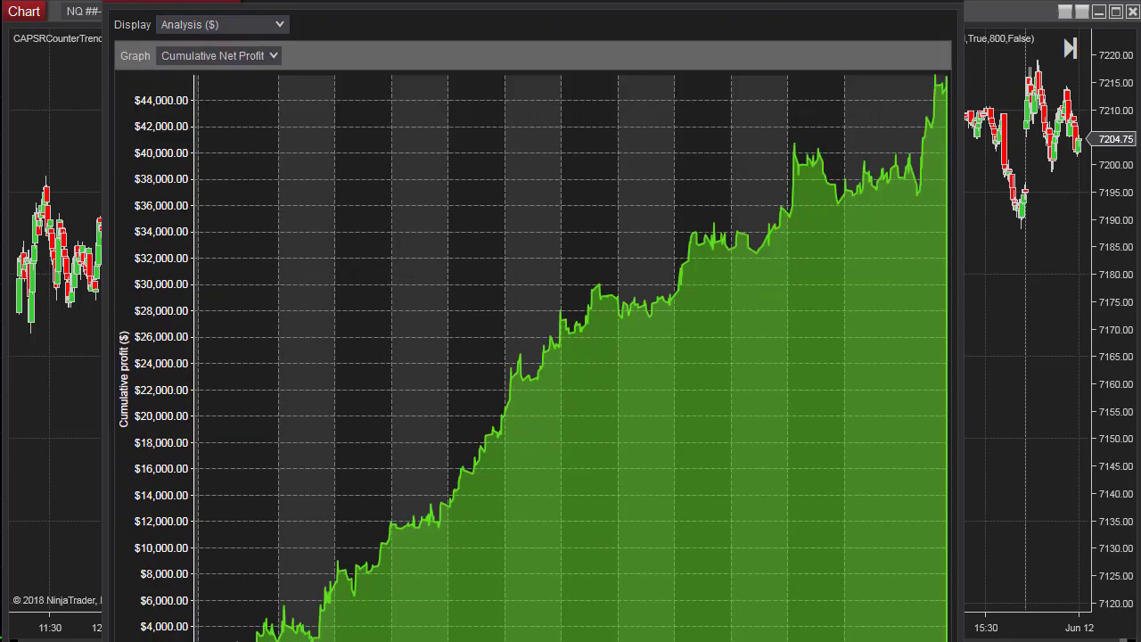
Return the CAPSRCounterTrendII report to the Summary display and close it.
left_click(246, 23)
left_click(232, 46)
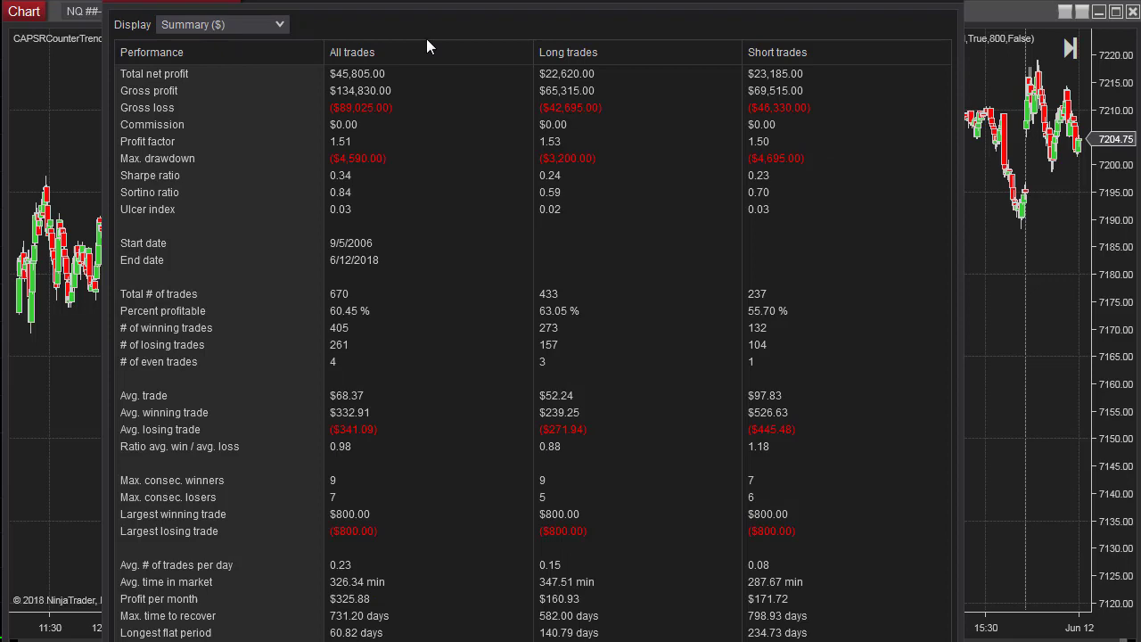
left_click(953, 9)
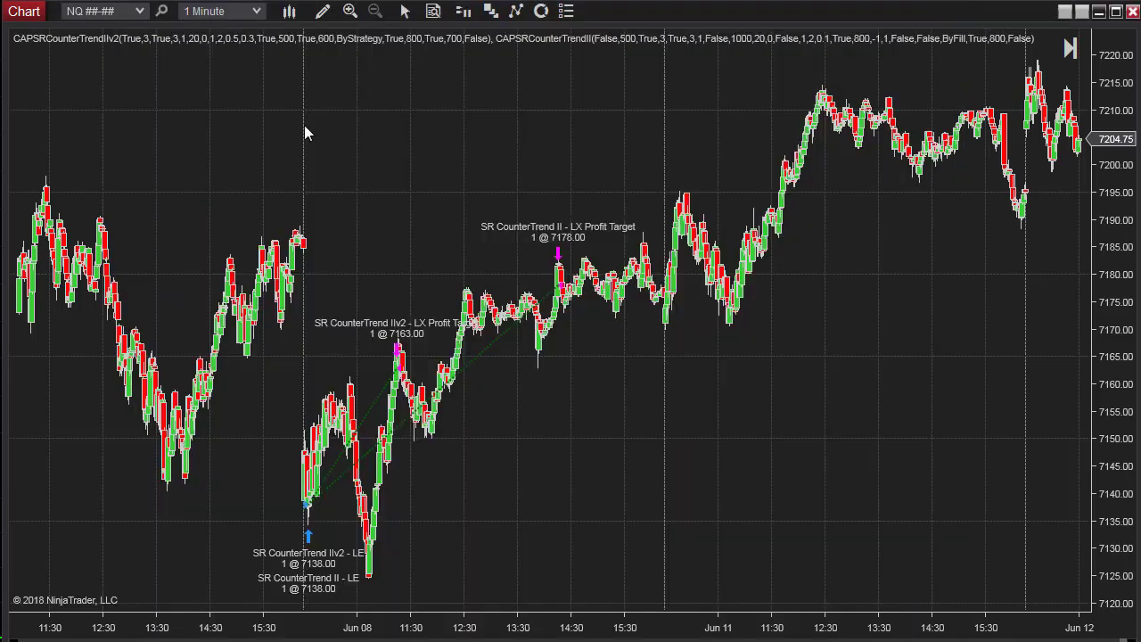
Change the NQ chart interval to 5 Minute and open the CAPSRCounterTrendII strategy performance report.
mouse_move(261, 22)
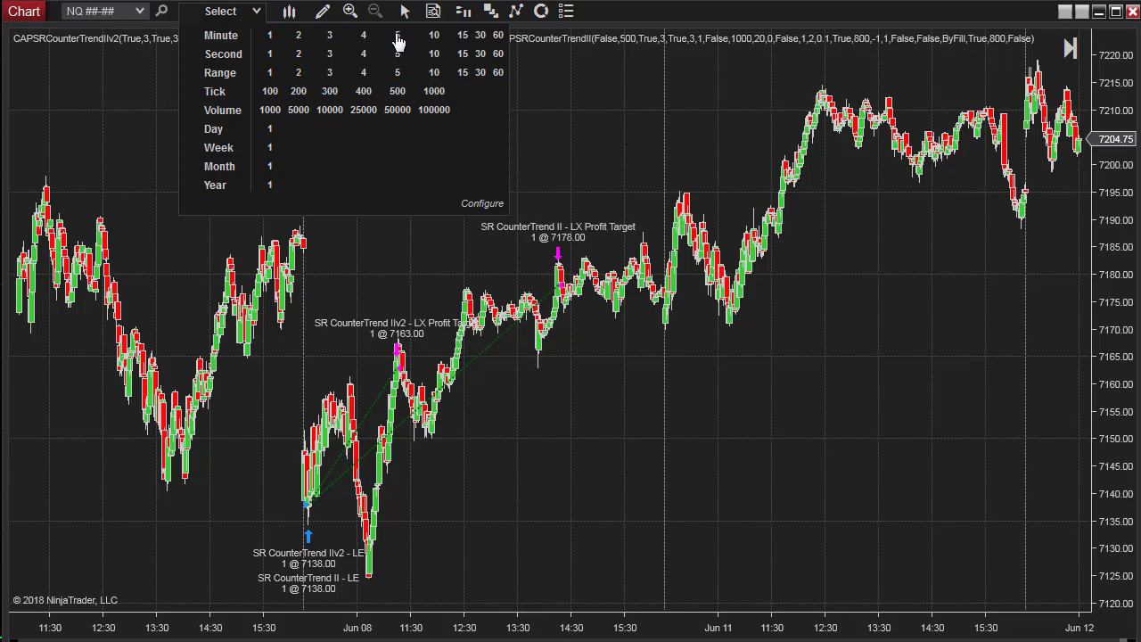
left_click(397, 40)
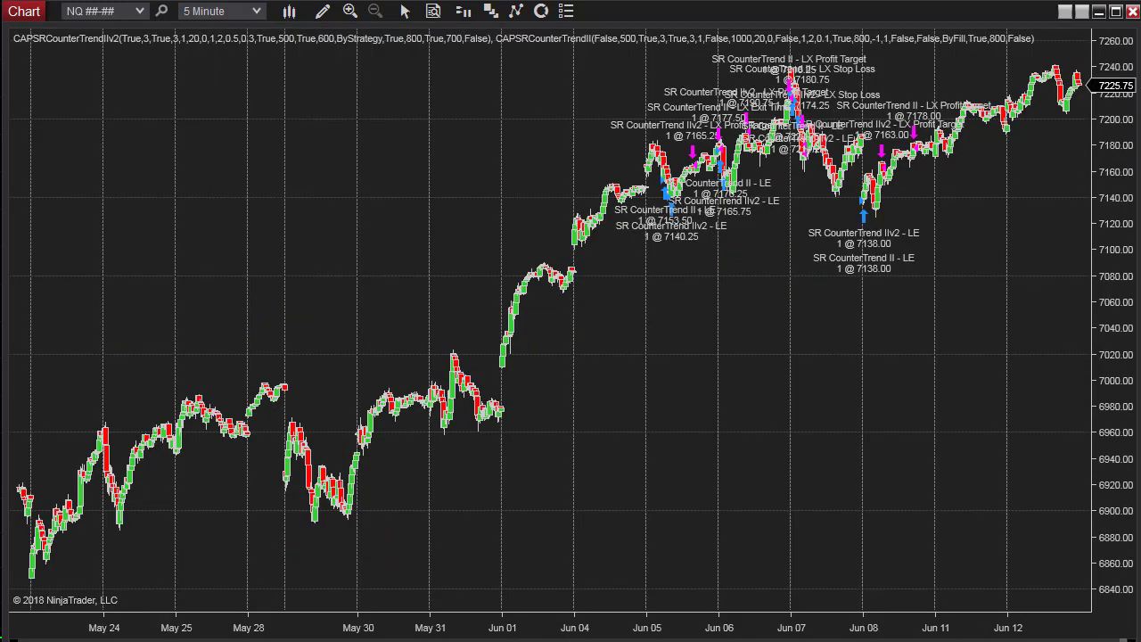
right_click(247, 120)
mouse_move(403, 272)
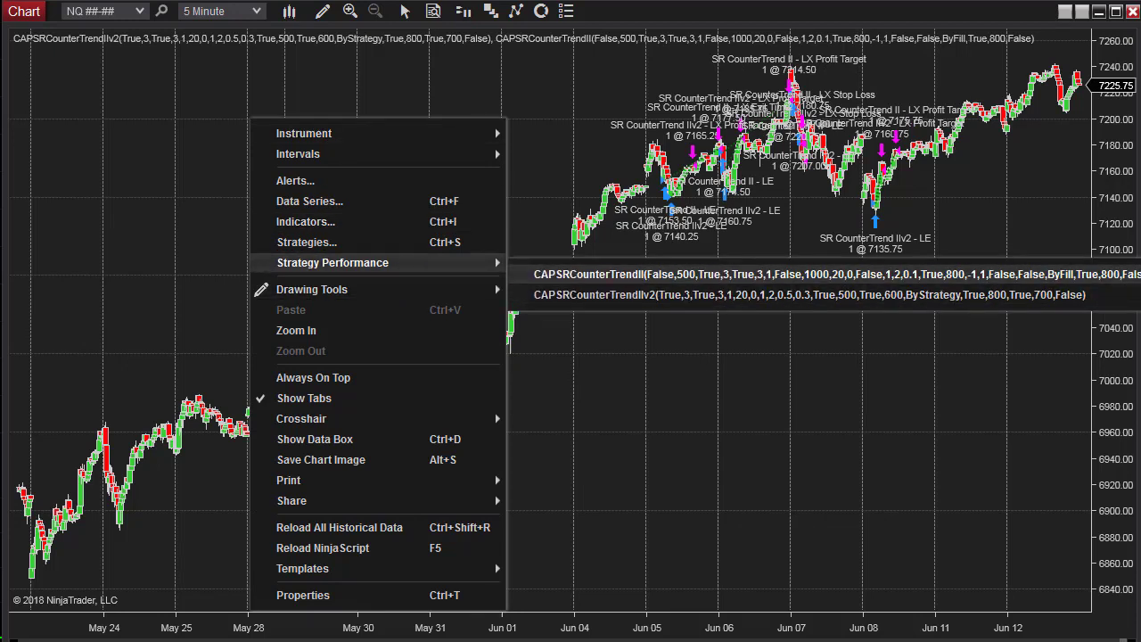
left_click(1108, 285)
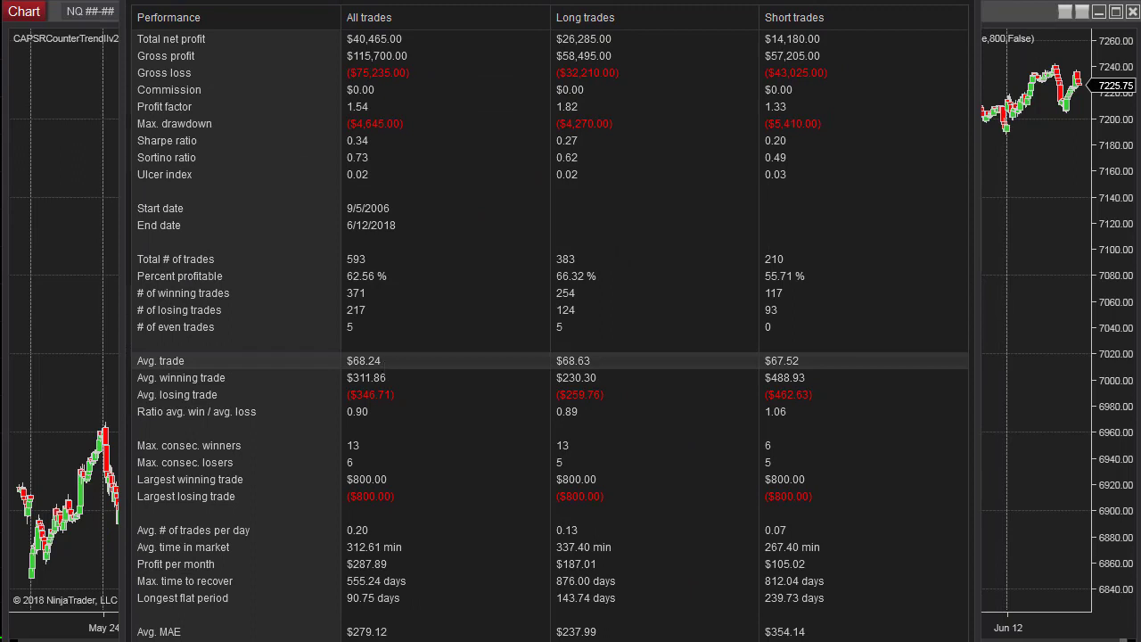
Switch the 5 Minute CAPSRCounterTrendII report to the Analysis display and enlarge its Cumulative Net Profit graph.
left_click(233, 7)
left_click(224, 27)
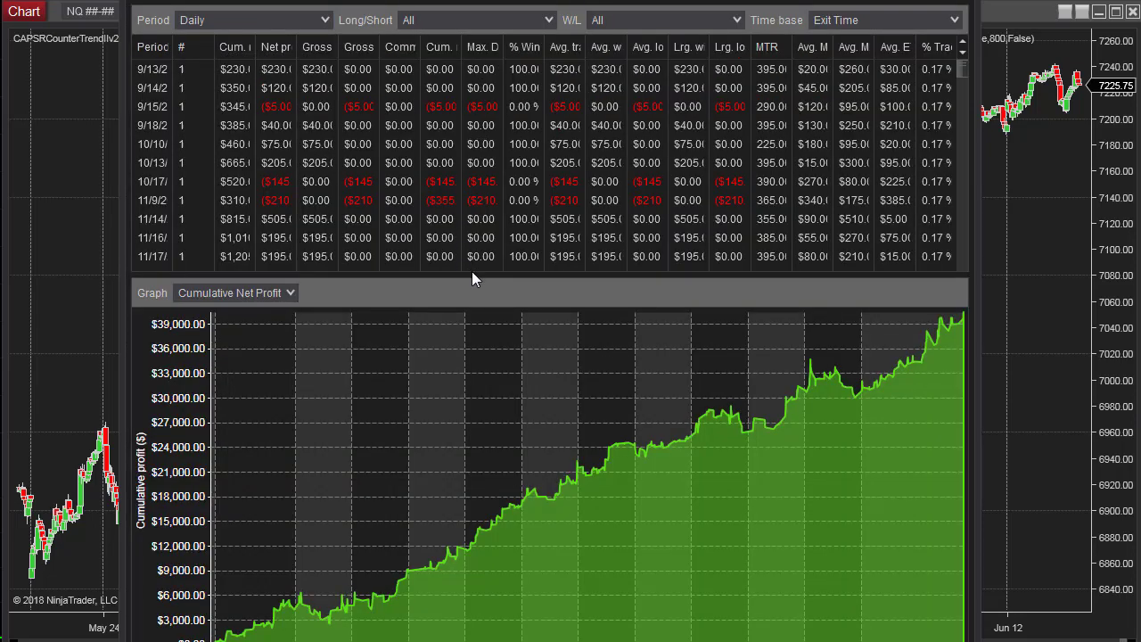
left_click_drag(472, 273, 488, 3)
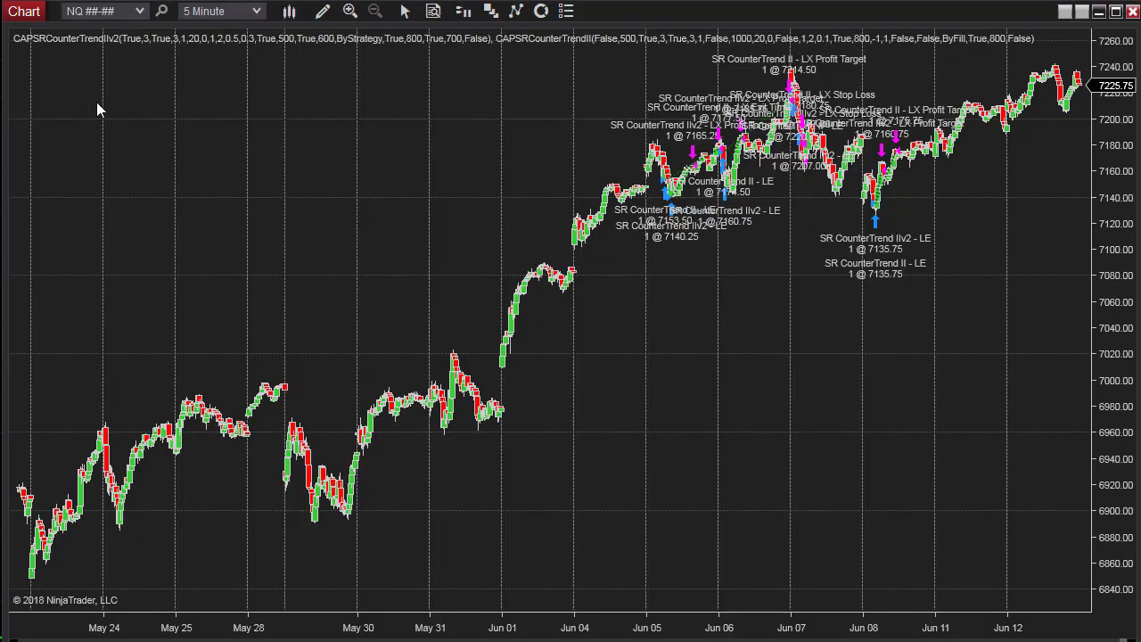
Reopen the CAPSRCounterTrendII performance report from the 5 Minute chart and move its summary fully into view.
right_click(96, 101)
mouse_move(234, 253)
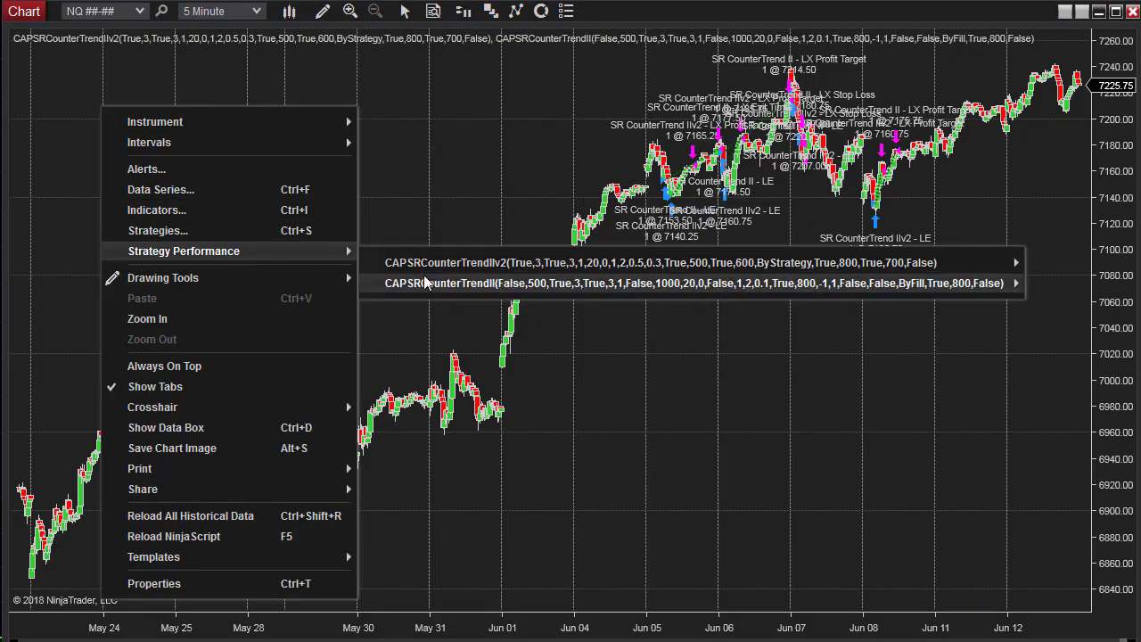
mouse_move(980, 283)
left_click(1097, 314)
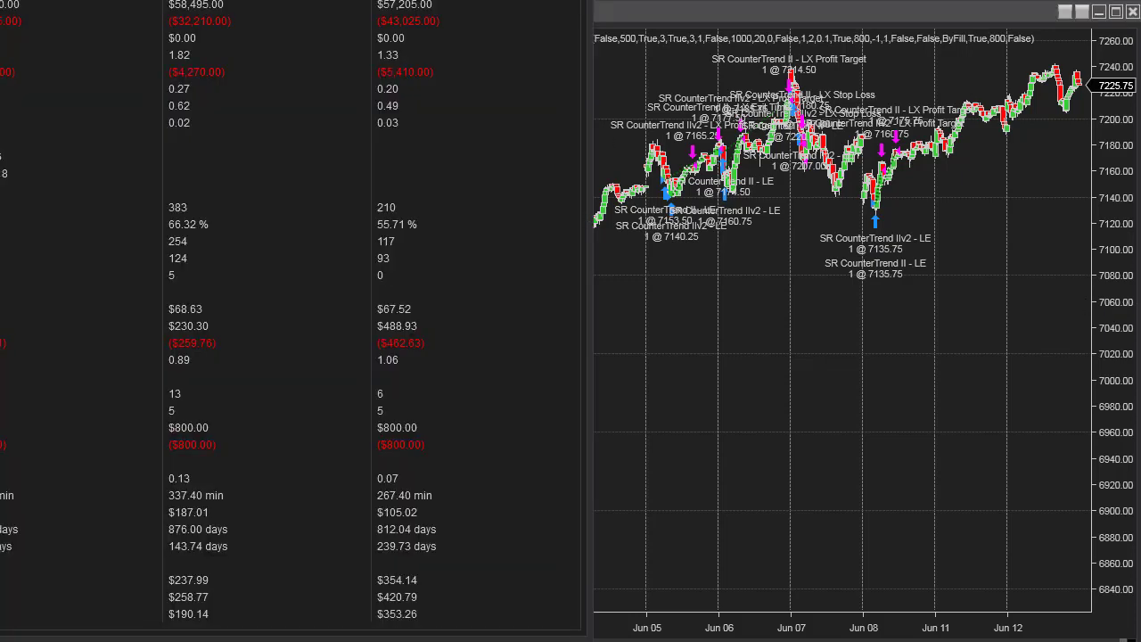
left_click_drag(293, 2, 784, 58)
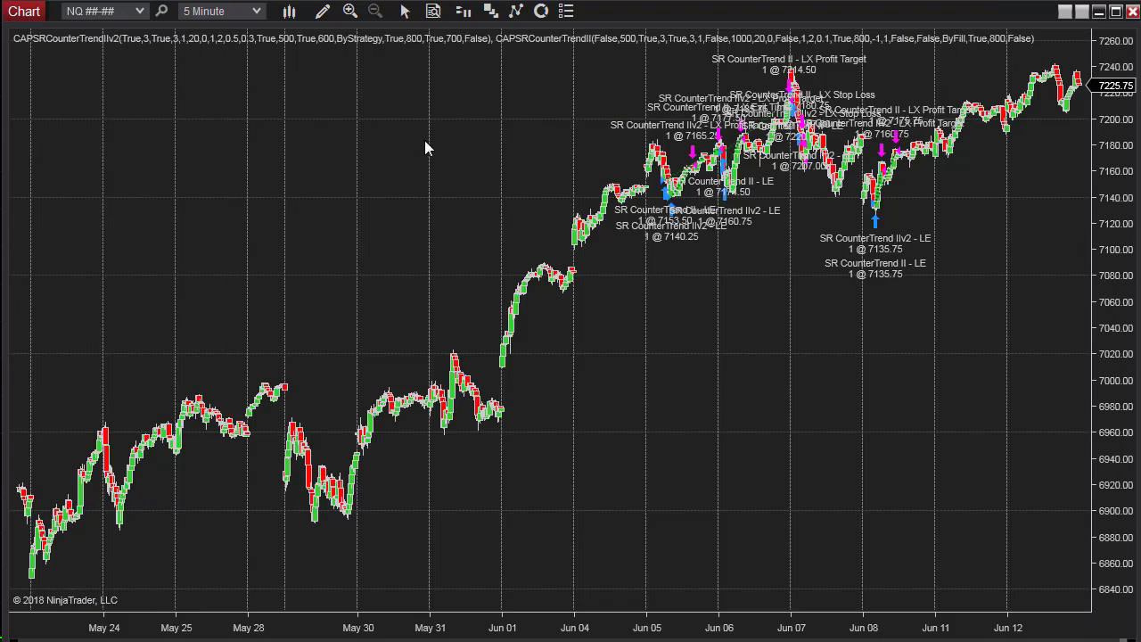
Open the Historical performance report for CAPSRCounterTrendIIv2 from the 5 Minute chart.
right_click(426, 141)
mouse_move(511, 288)
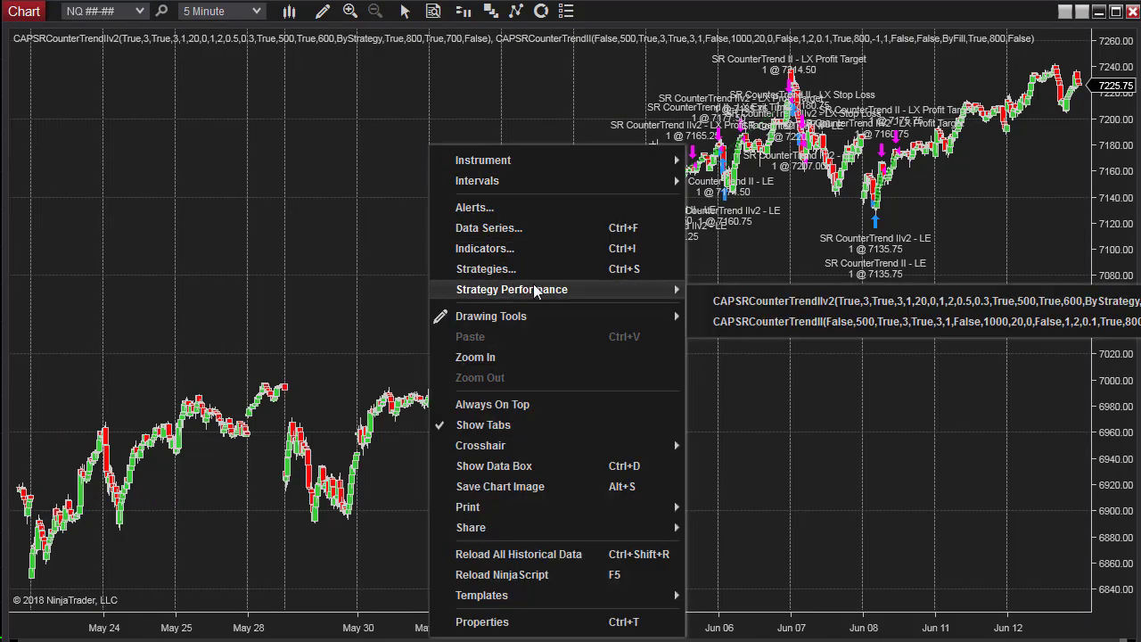
mouse_move(773, 309)
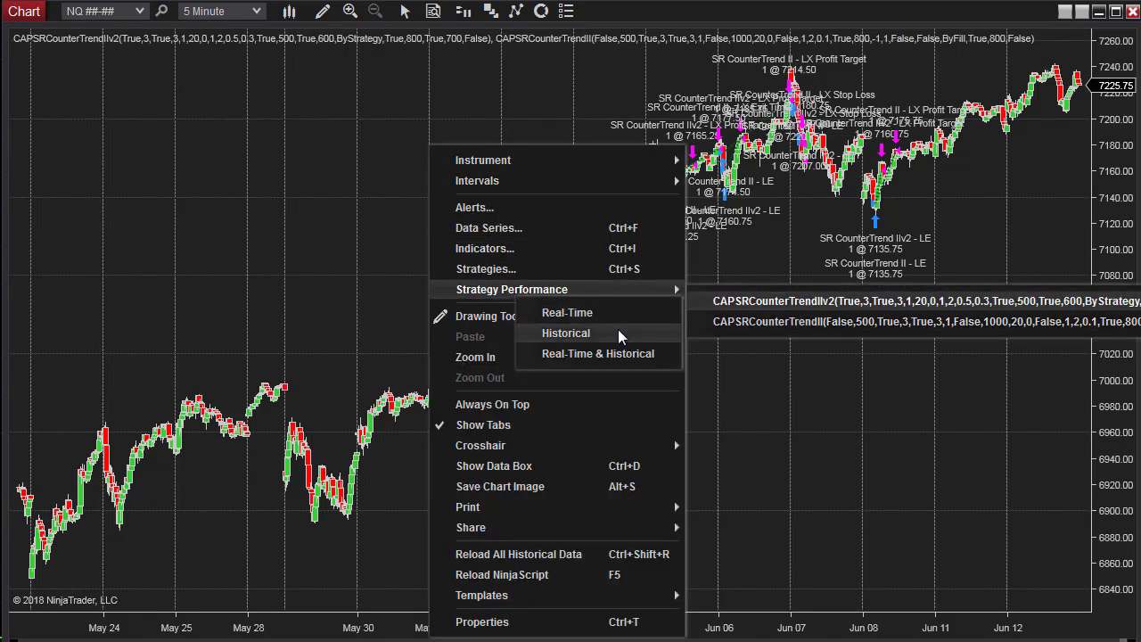
left_click(566, 333)
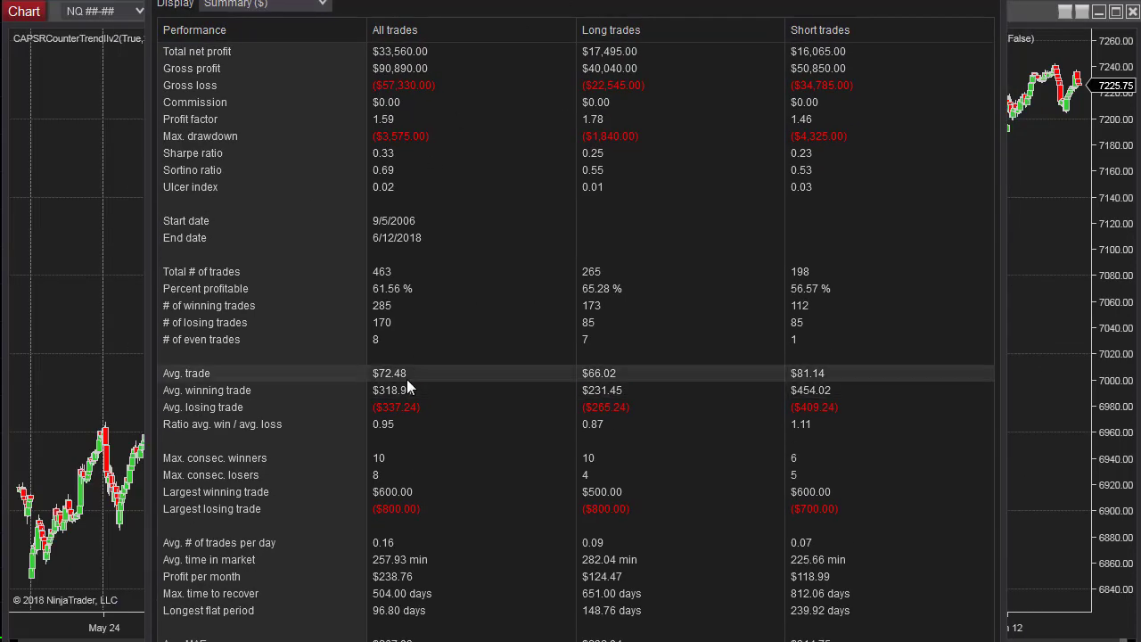
View the 5 Minute CAPSRCounterTrendIIv2 report's Cumulative Net Profit graph in the Analysis display, then restore the Summary display and close the report.
left_click(265, 5)
left_click(250, 36)
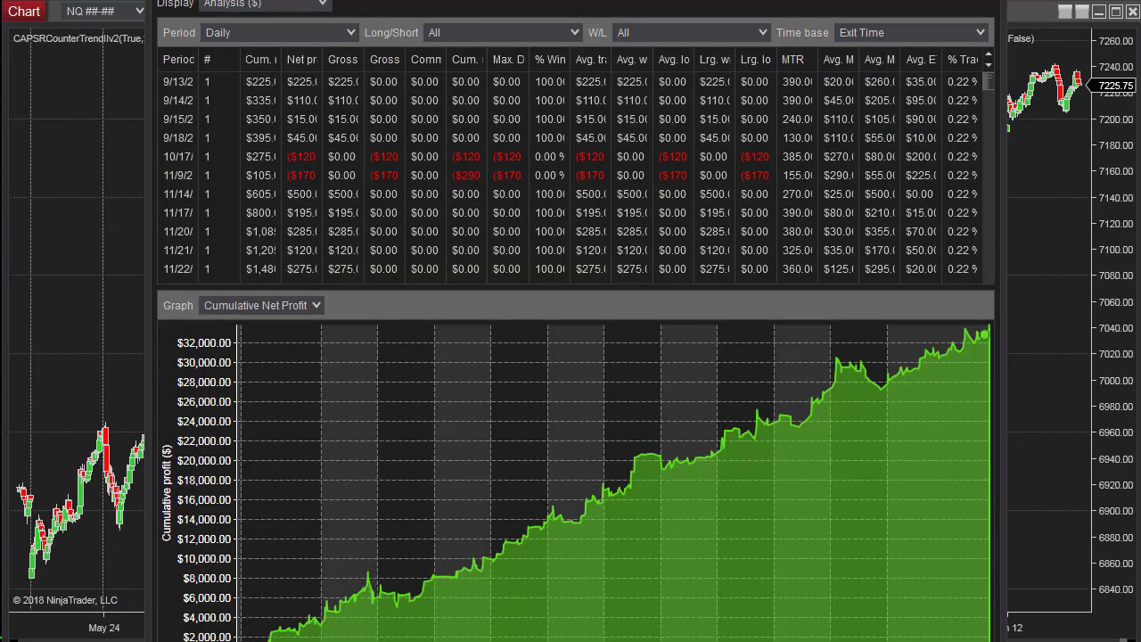
left_click(265, 7)
left_click(258, 21)
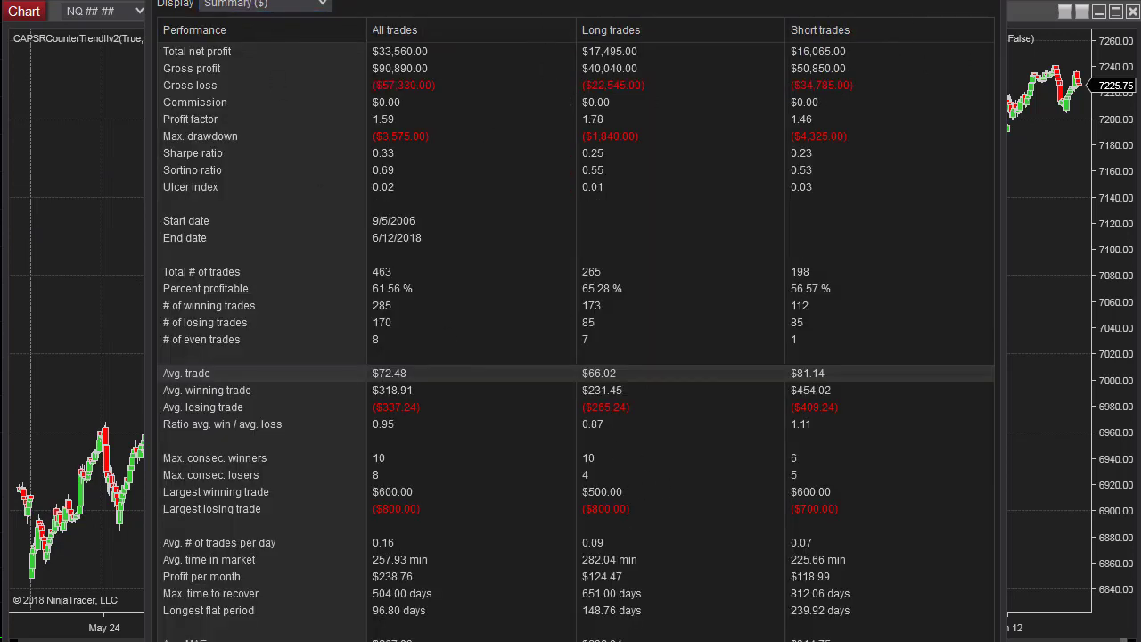
left_click(996, 2)
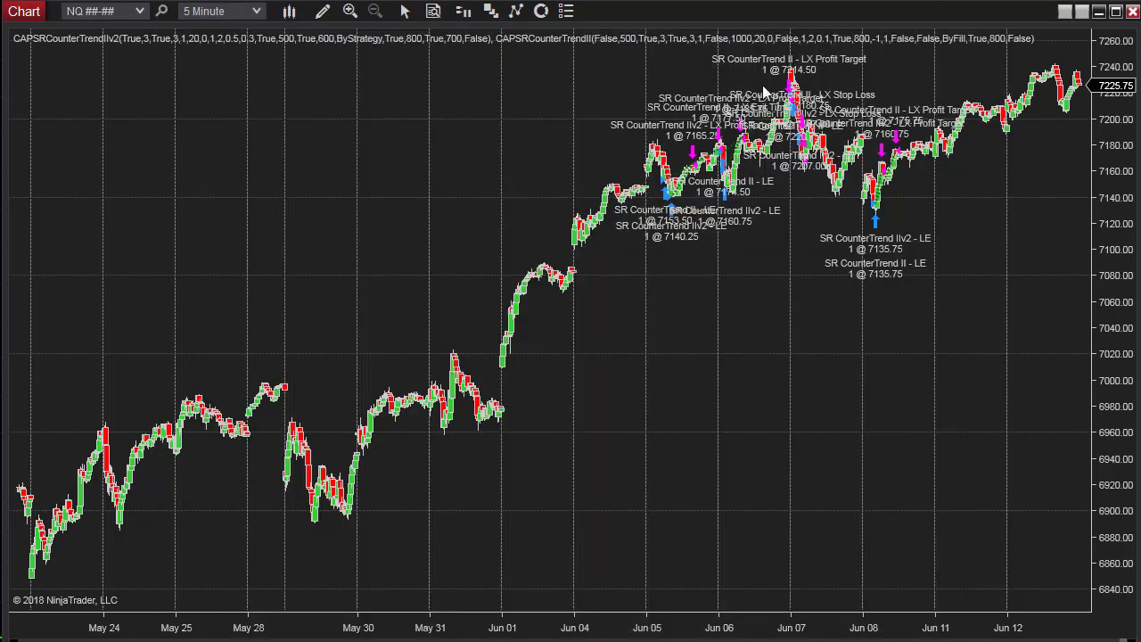
Change the NQ chart interval to 15 Minute.
left_click(258, 12)
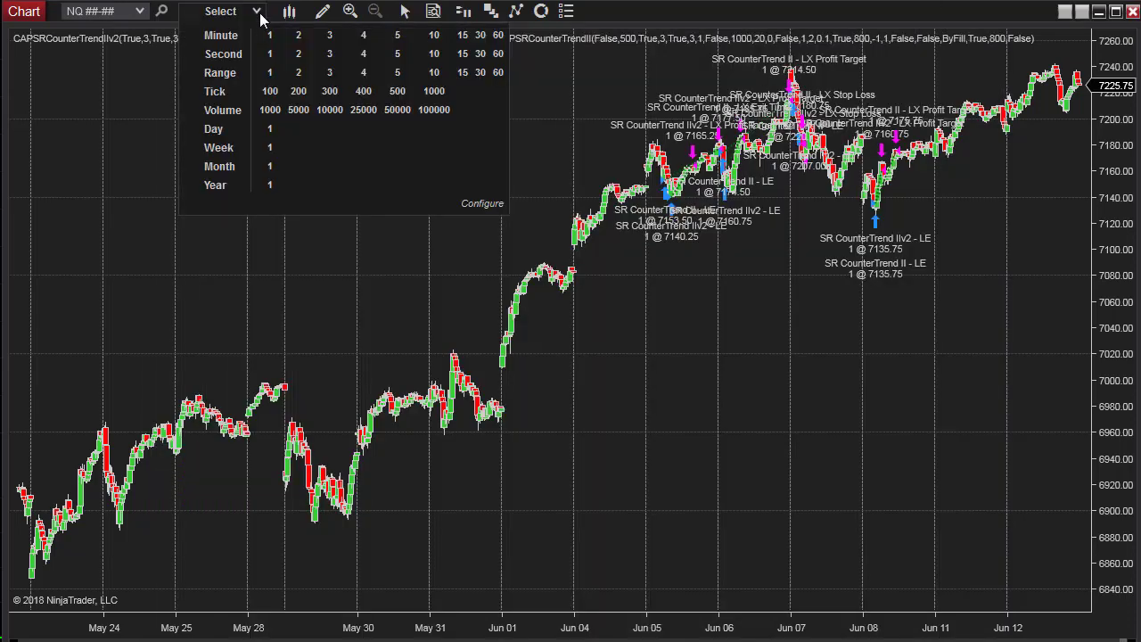
left_click(463, 36)
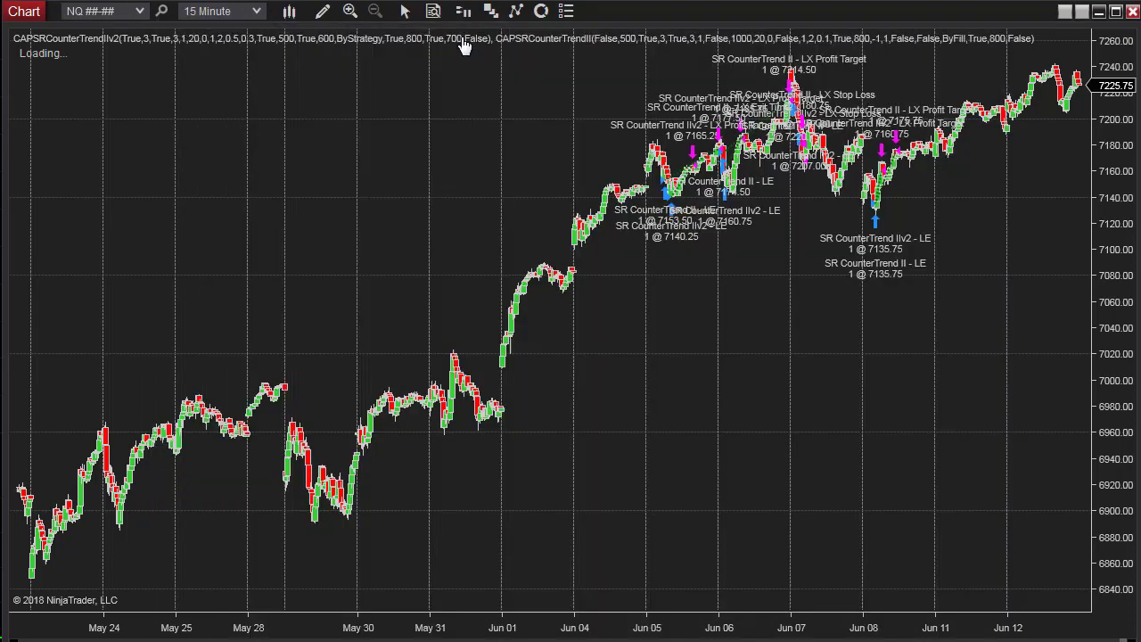
Open the Historical performance report for CAPSRCounterTrendII from the 15 Minute chart, check the Avg. trade row and show the Analysis display.
right_click(143, 93)
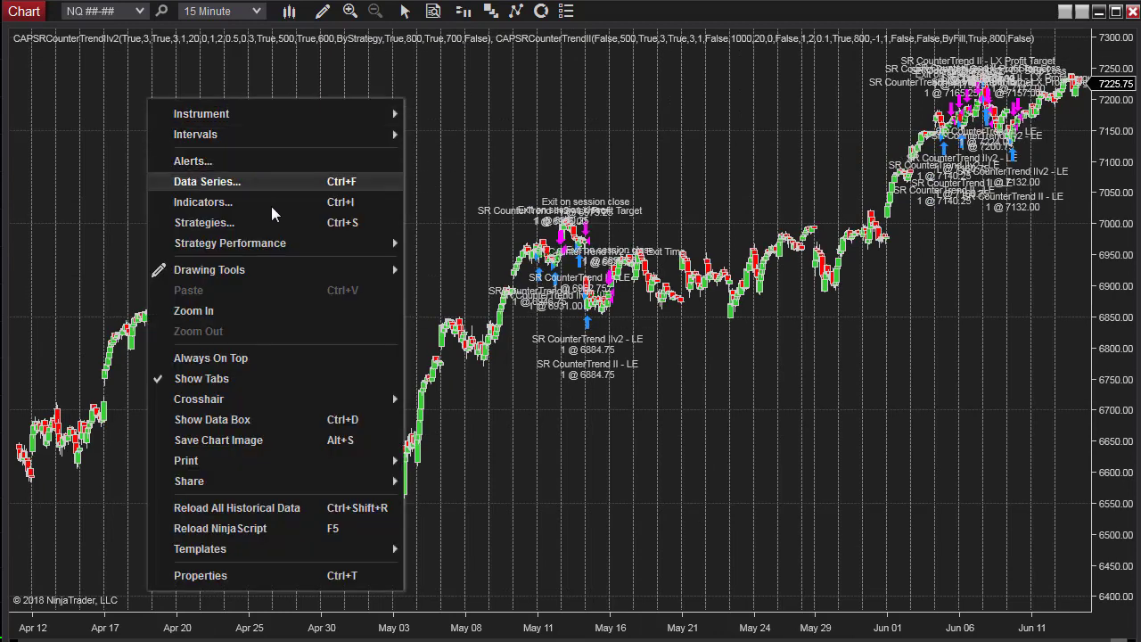
mouse_move(285, 243)
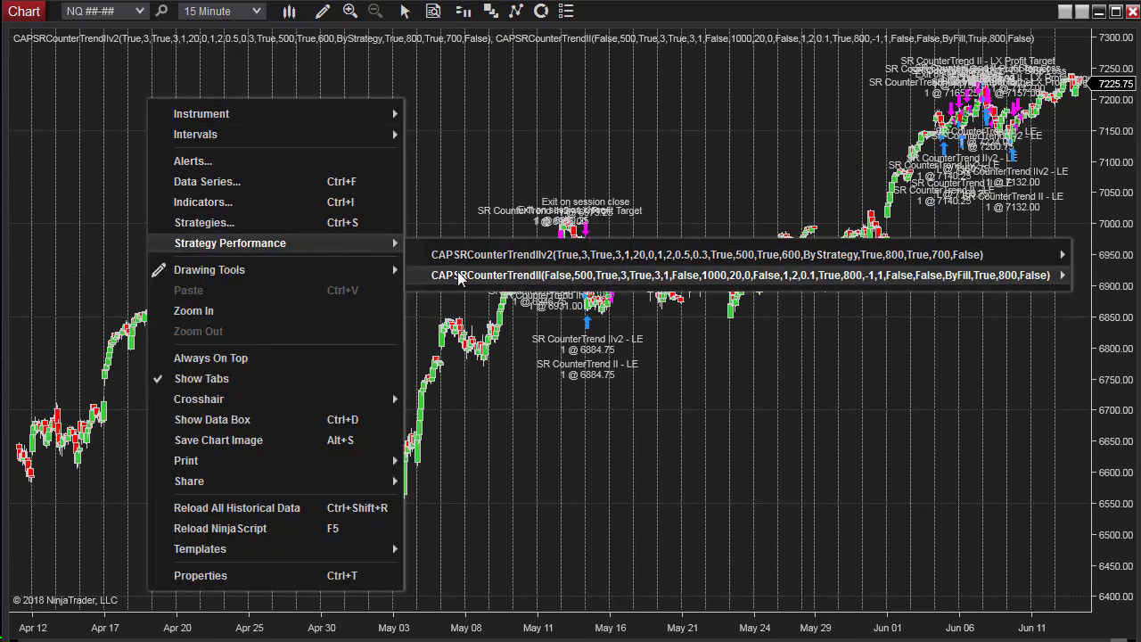
left_click(1111, 309)
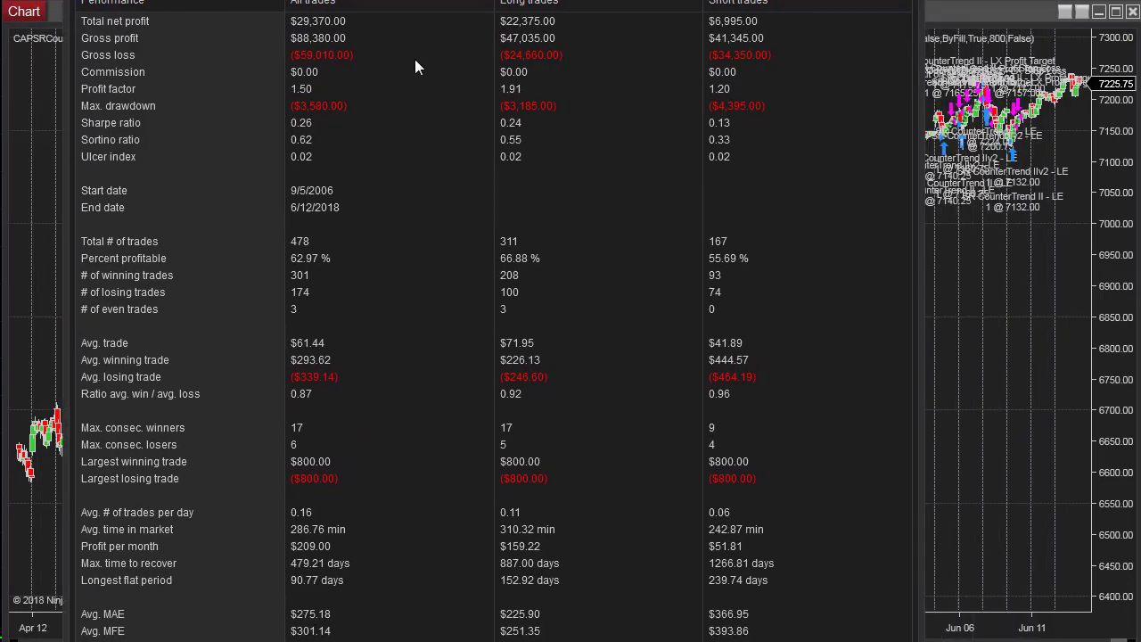
left_click(317, 343)
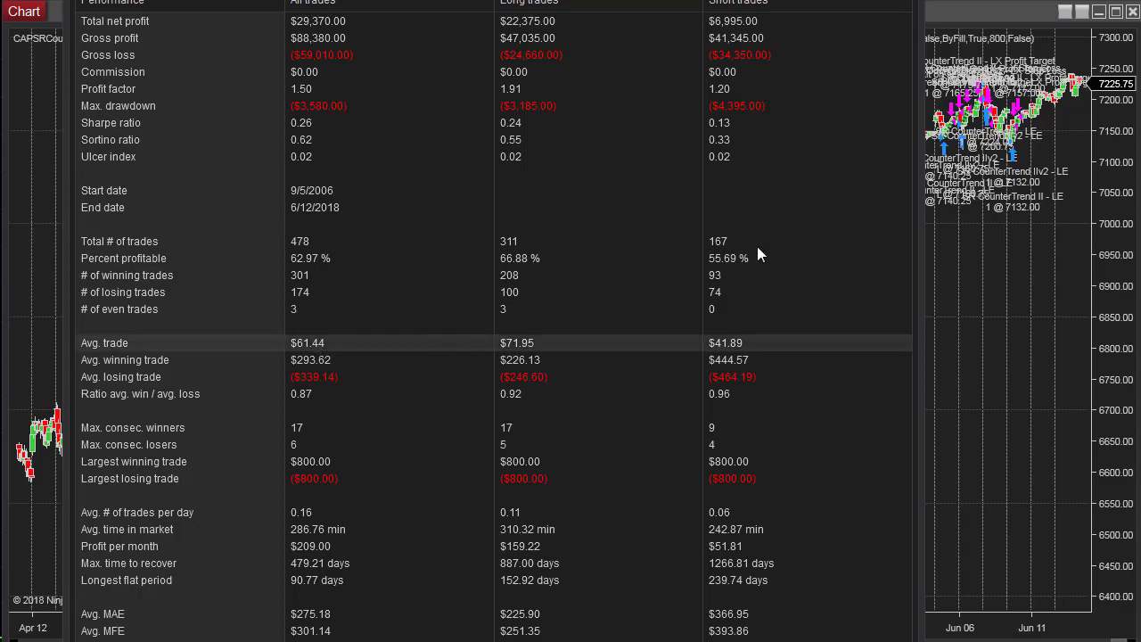
left_click(163, 2)
left_click(163, 11)
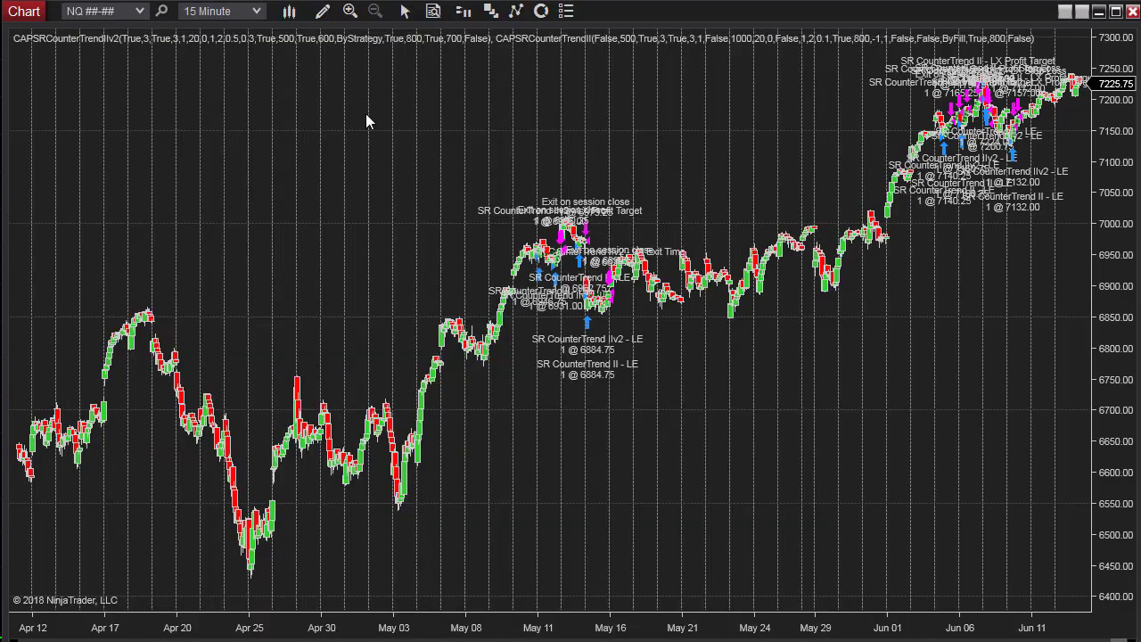
Open the Historical performance report for CAPSRCounterTrendIIv2 from the 15 Minute chart and highlight the Avg. trade row.
right_click(365, 113)
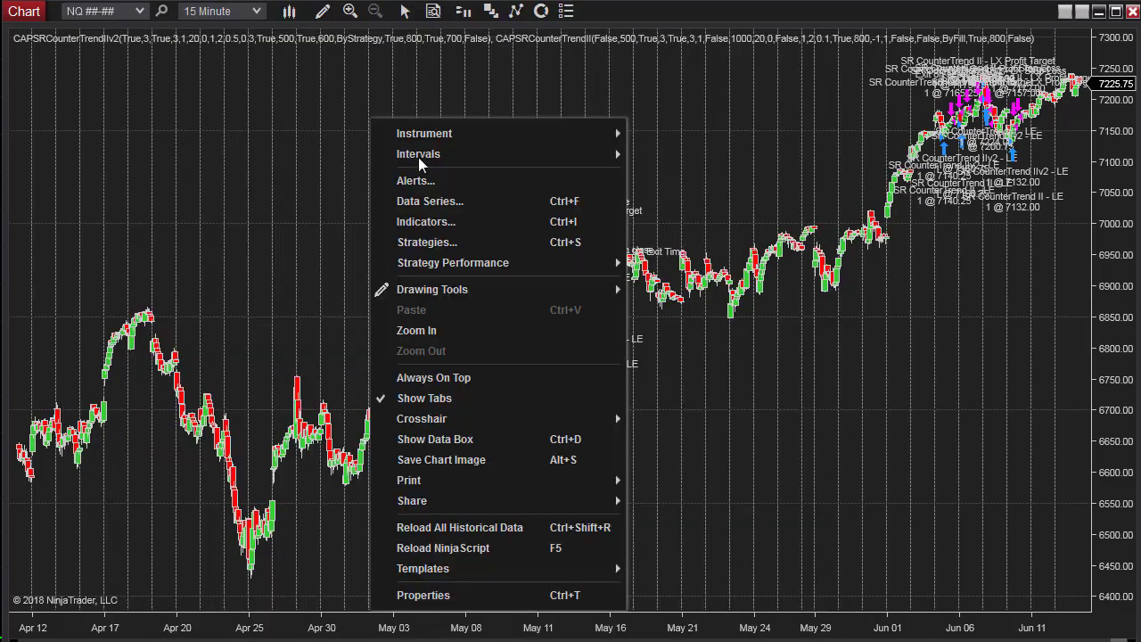
mouse_move(464, 264)
mouse_move(788, 278)
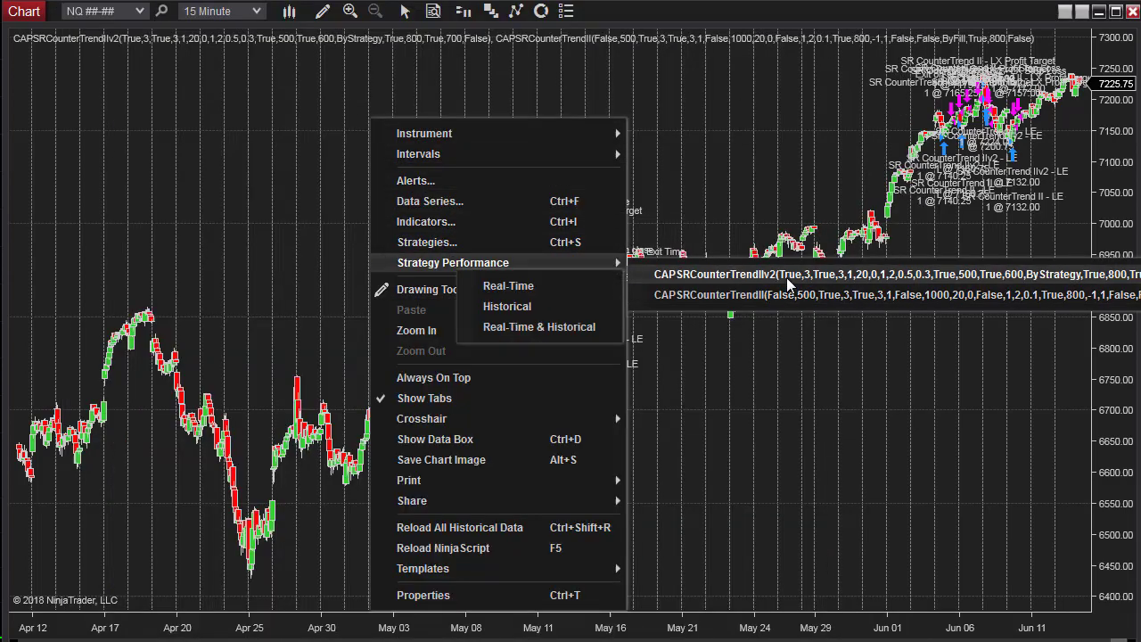
left_click(513, 315)
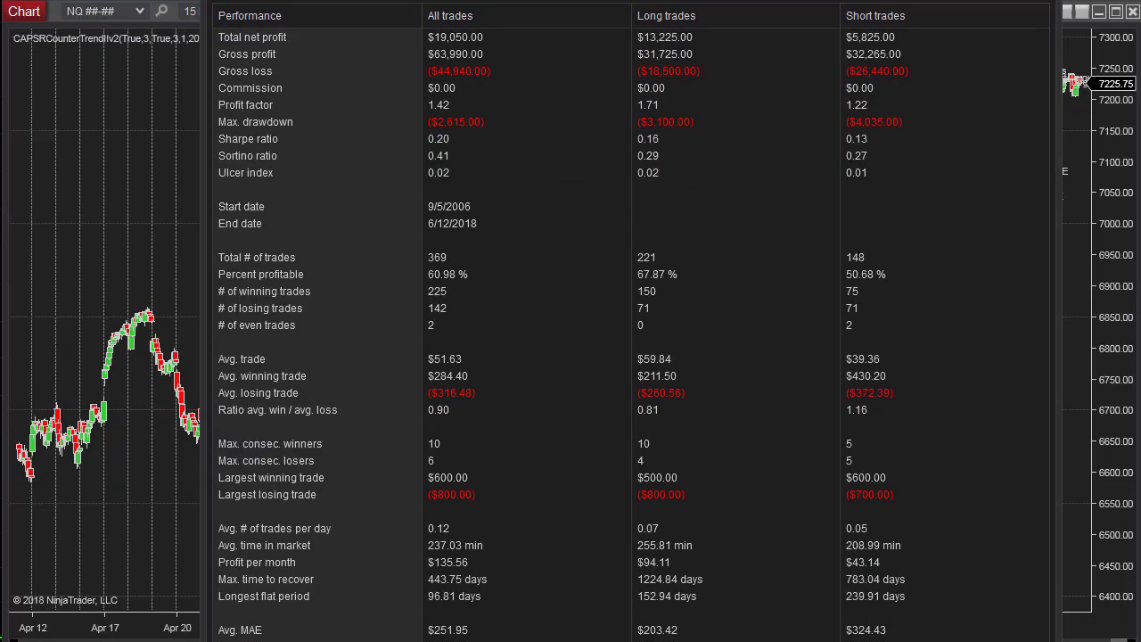
left_click(384, 361)
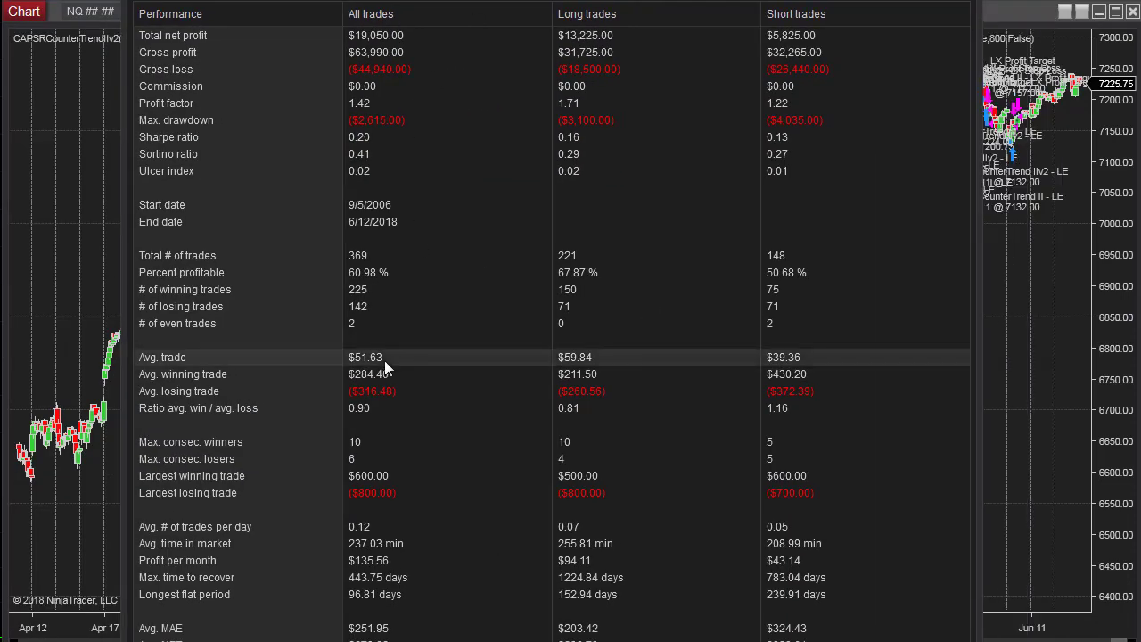
Show the 15 Minute CAPSRCounterTrendIIv2 report's Analysis display and enlarge its Cumulative Net Profit graph.
left_click(237, 2)
left_click(219, 25)
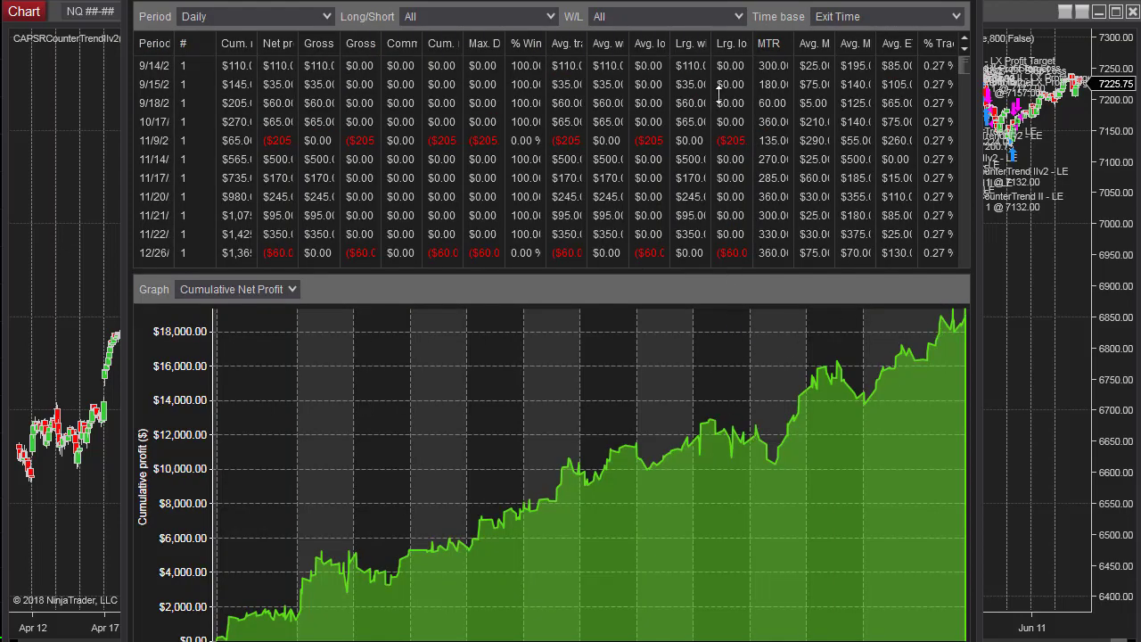
left_click_drag(734, 274, 733, 4)
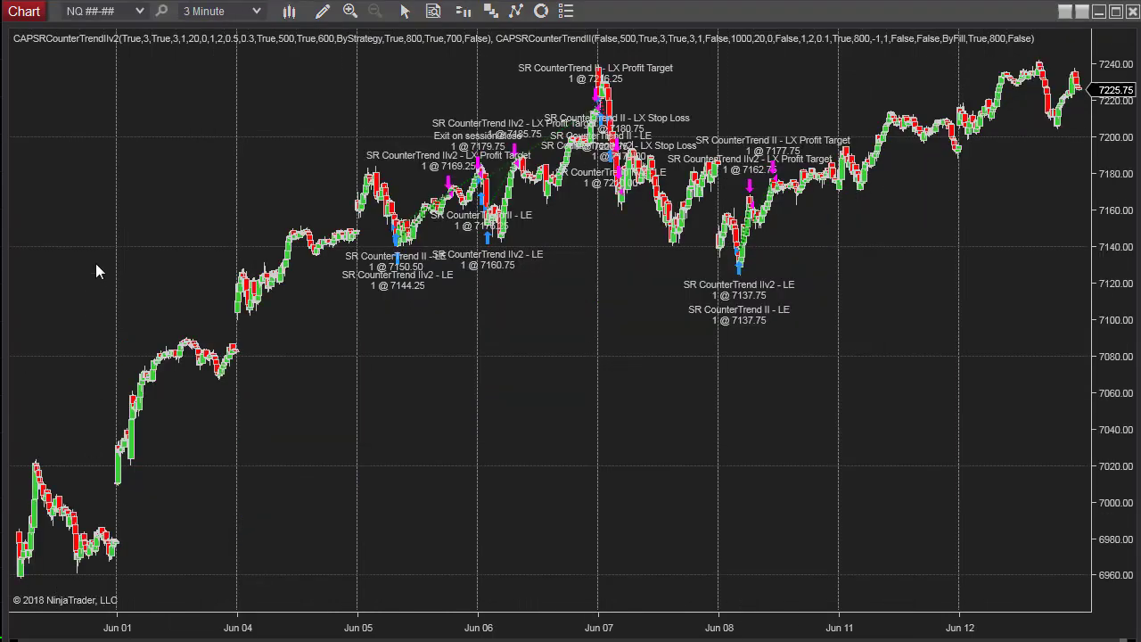
Open the Historical CAPSRCounterTrendII performance report from the 3 Minute chart, bring it fully into view and switch it to the Analysis display.
right_click(190, 161)
mouse_move(330, 310)
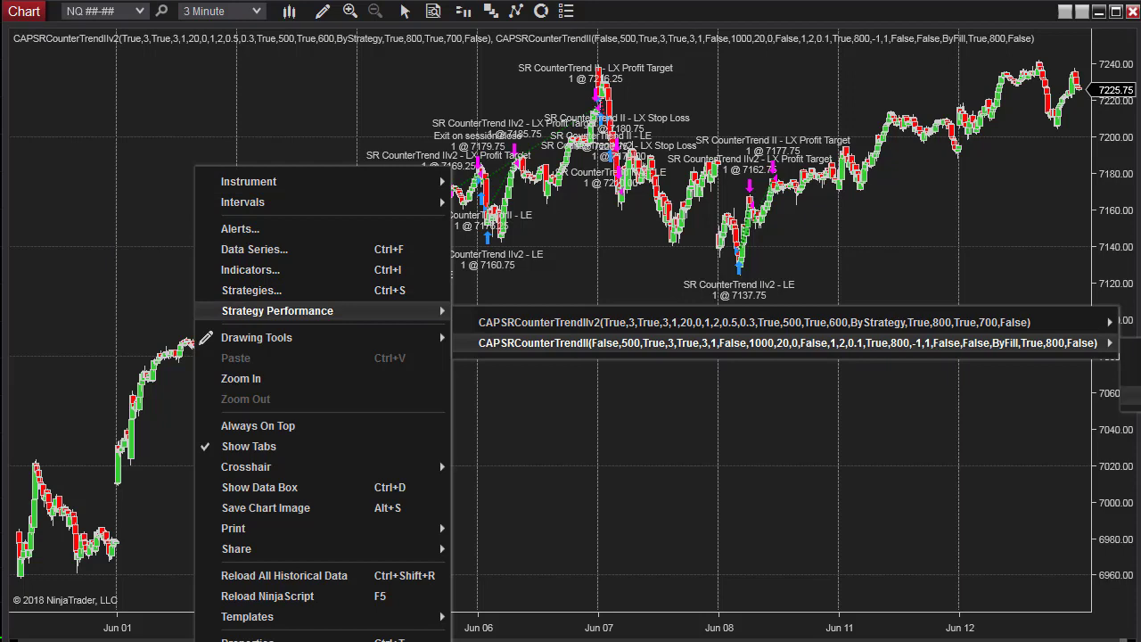
left_click(1130, 375)
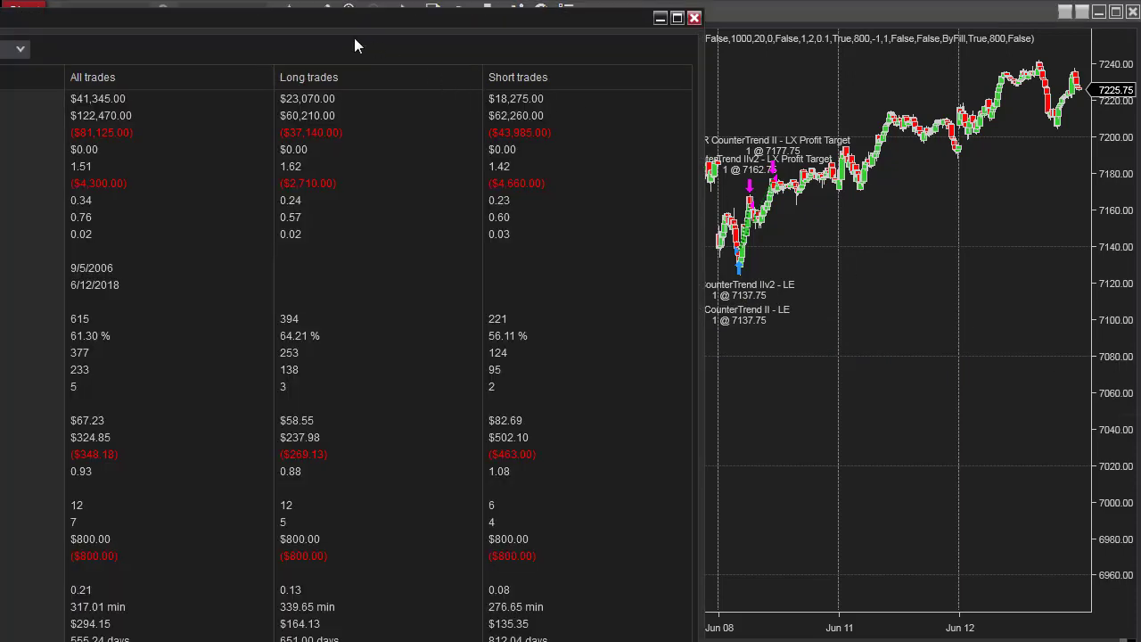
left_click_drag(319, 24, 579, 0)
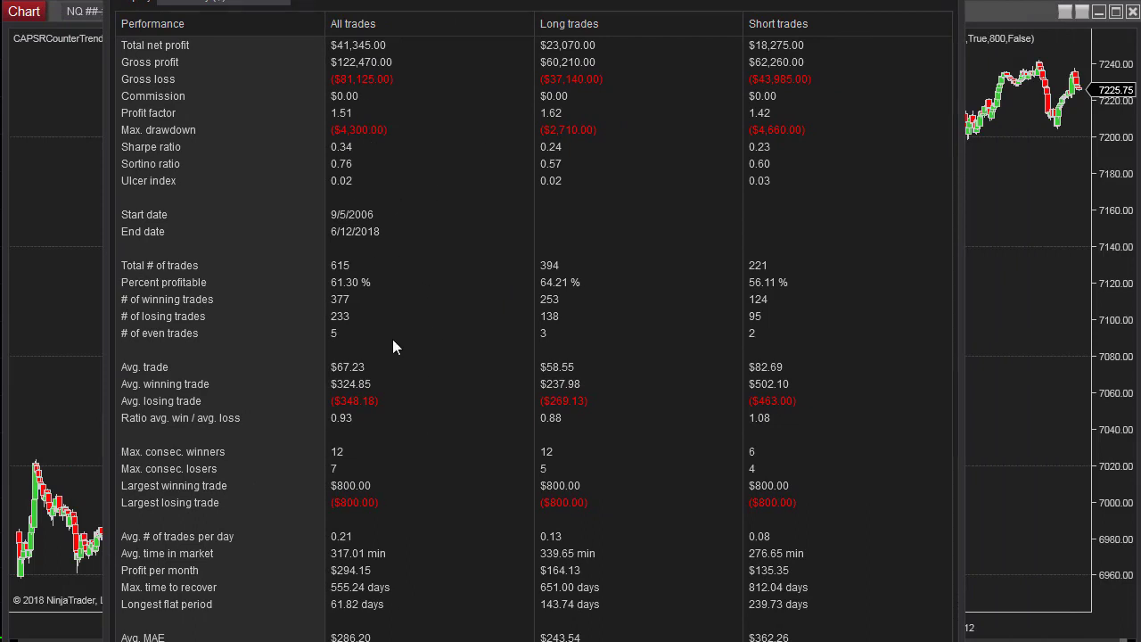
left_click(176, 3)
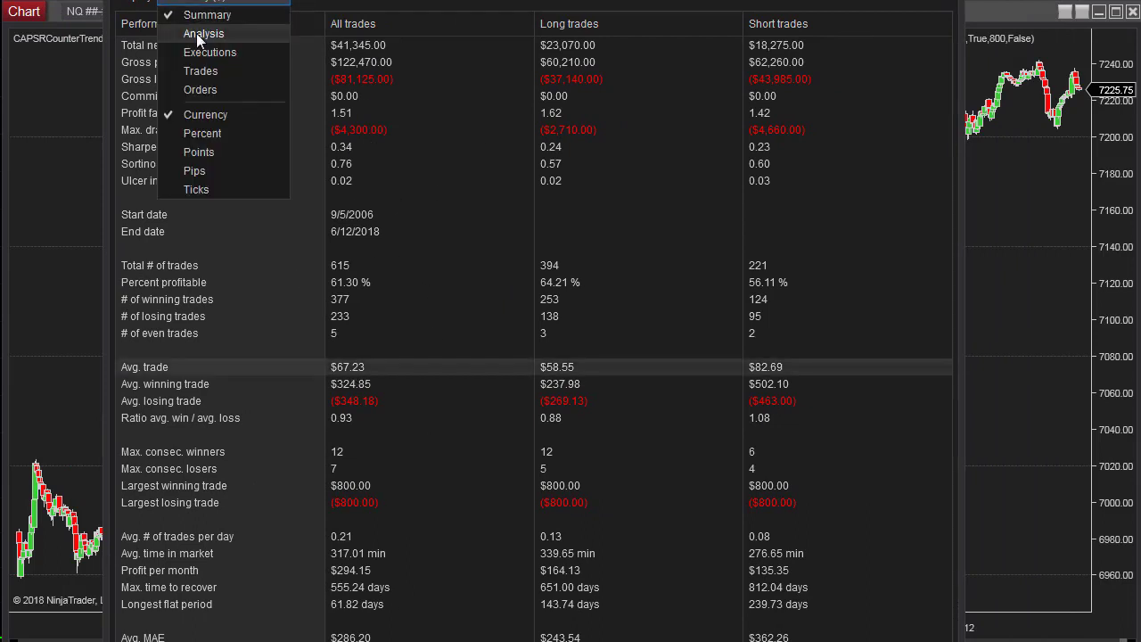
left_click(200, 35)
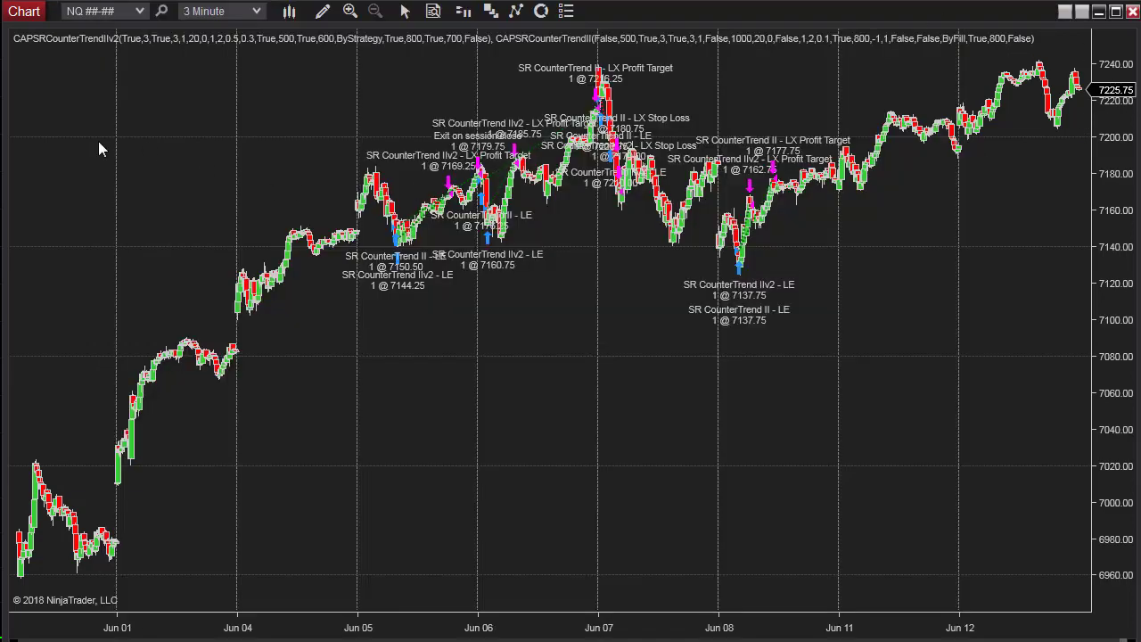
Open the CAPSRCounterTrendIIv2 performance report from the 3 Minute chart and move its summary fully into view.
right_click(99, 143)
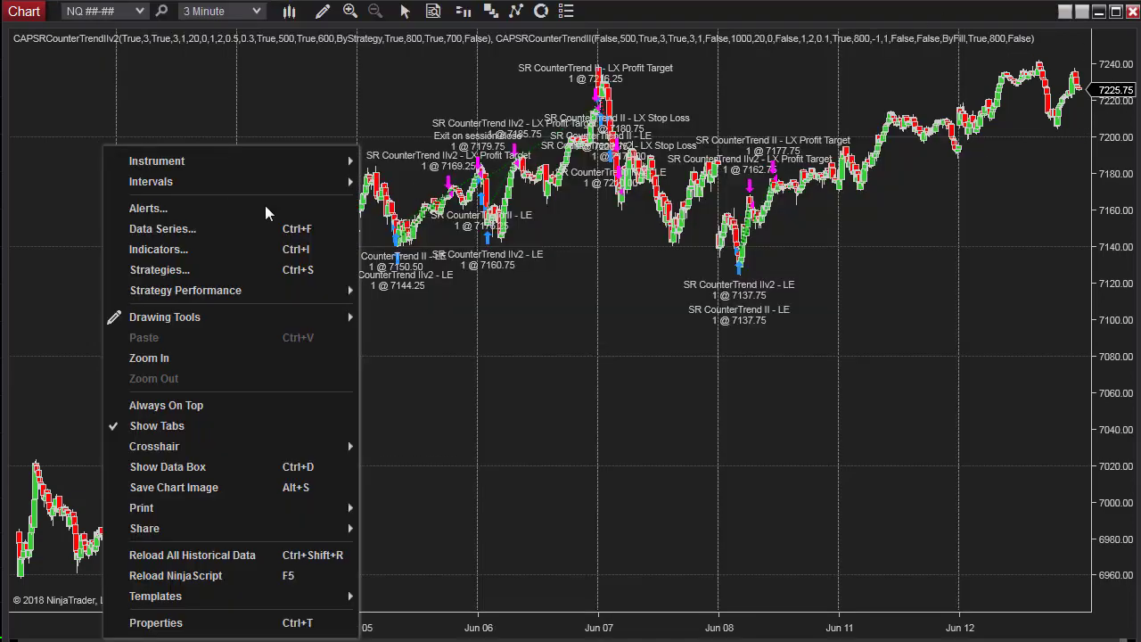
mouse_move(242, 290)
mouse_move(446, 307)
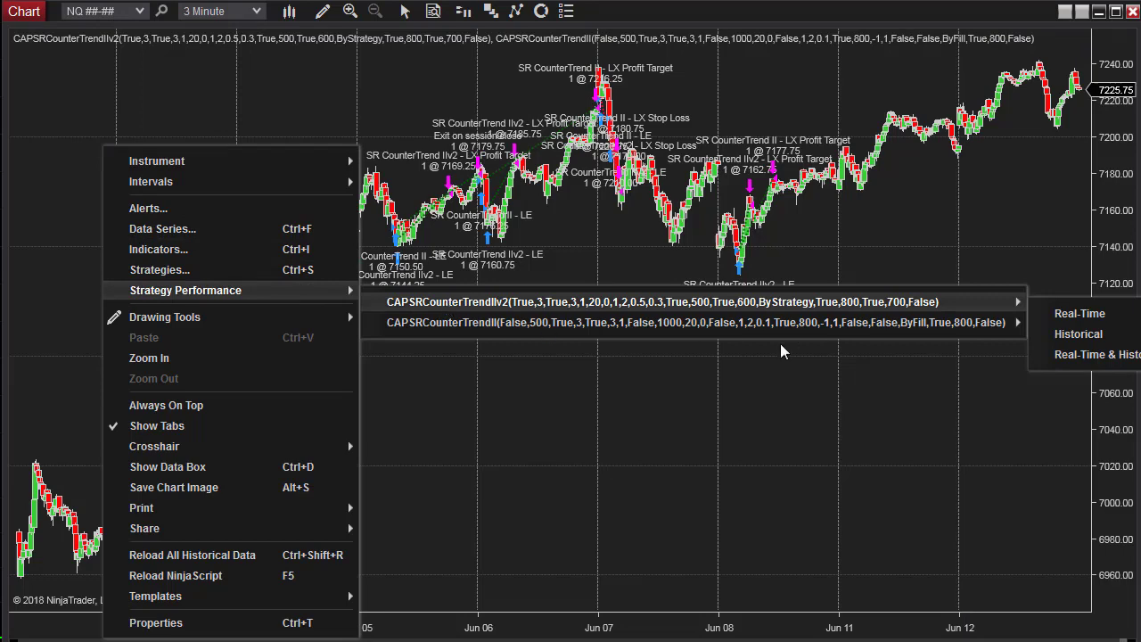
left_click(1114, 352)
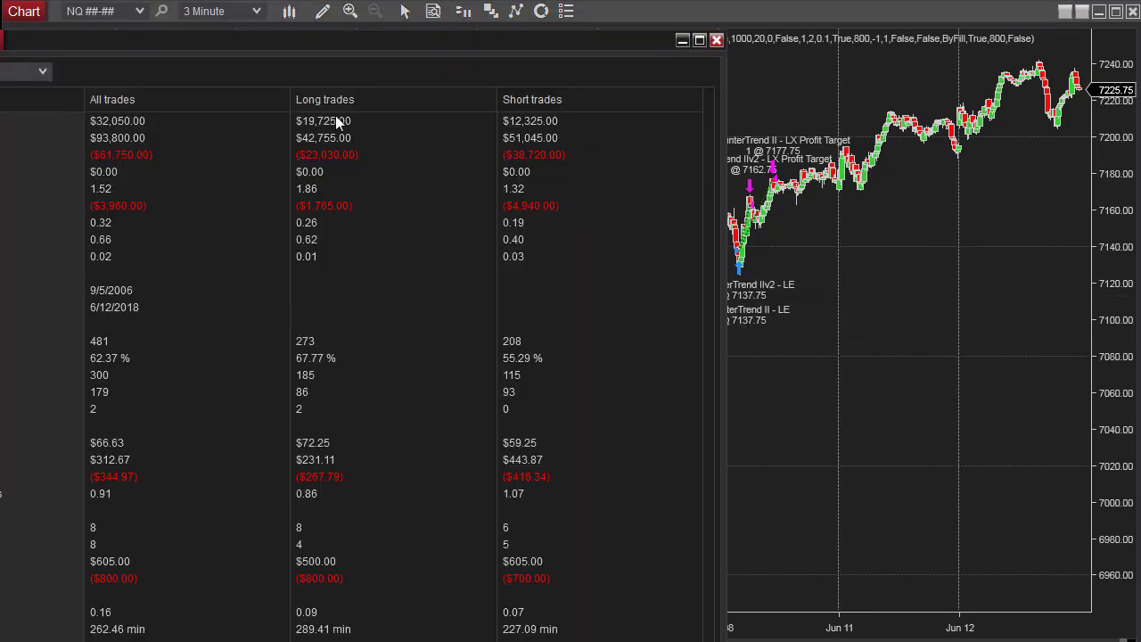
left_click_drag(414, 41, 636, 0)
left_click_drag(503, 0, 464, 0)
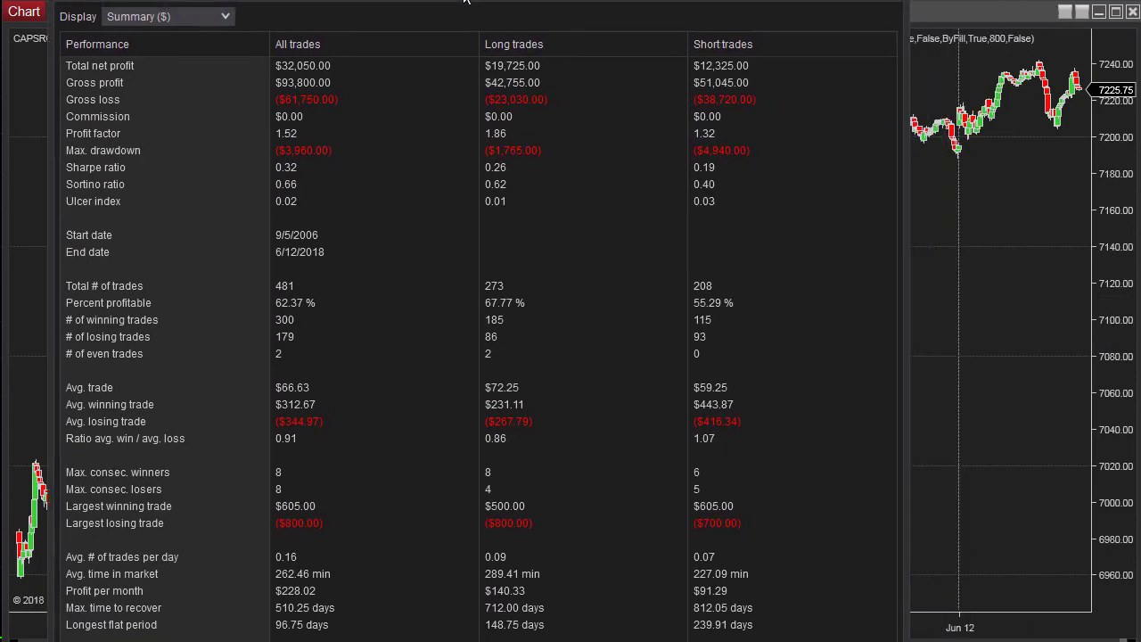
View the 3 Minute CAPSRCounterTrendIIv2 report's Cumulative Net Profit graph in the Analysis display, then close the report.
left_click(161, 23)
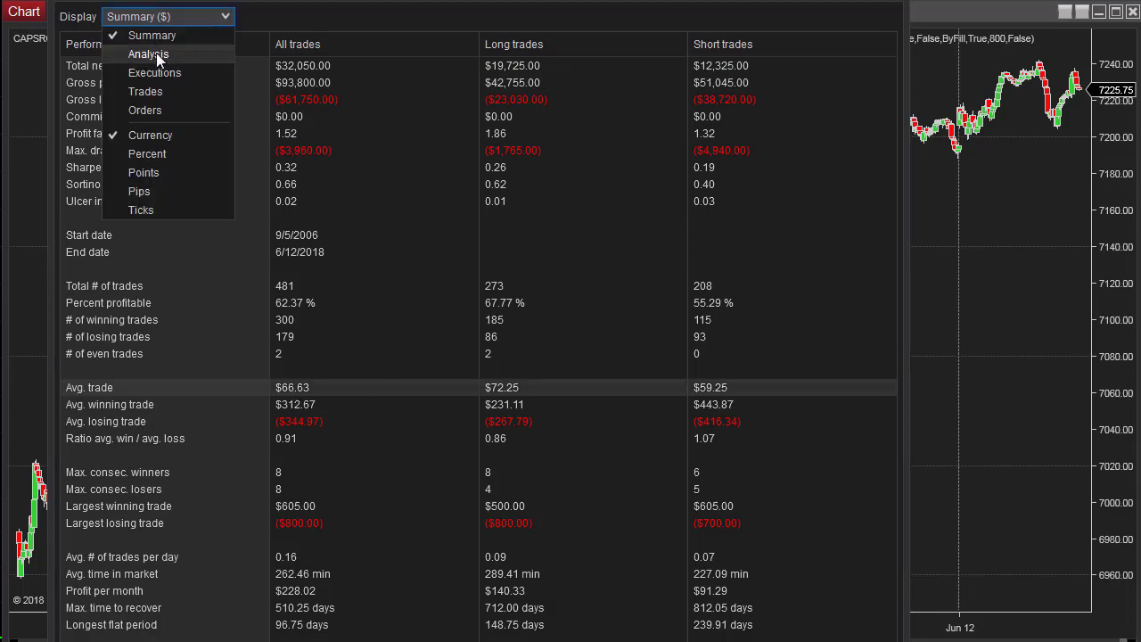
left_click(156, 54)
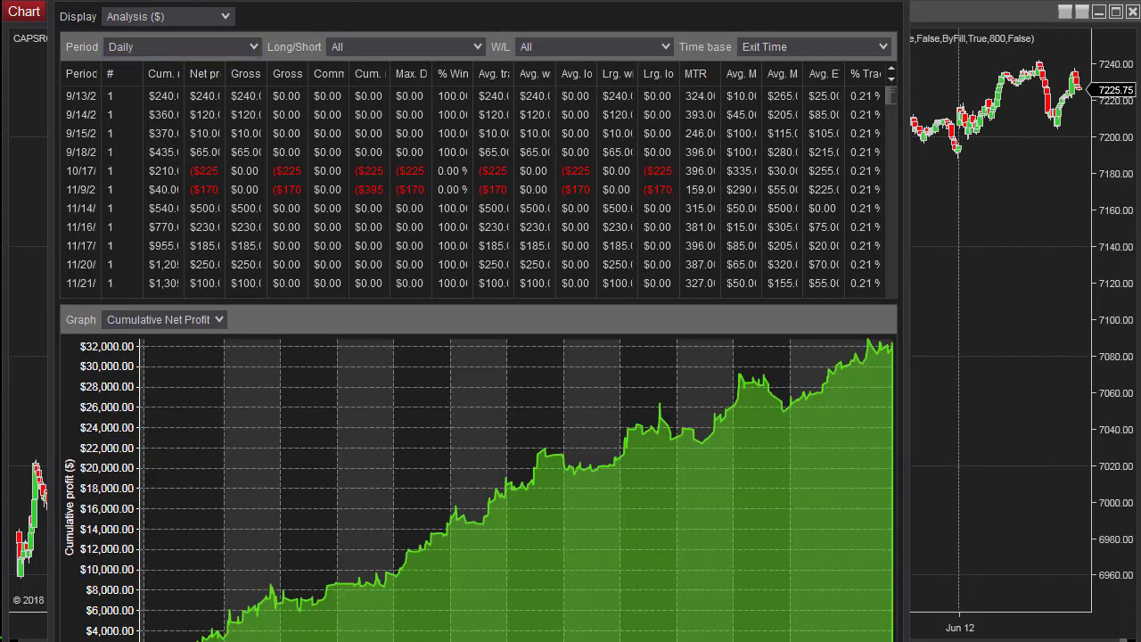
left_click(898, 9)
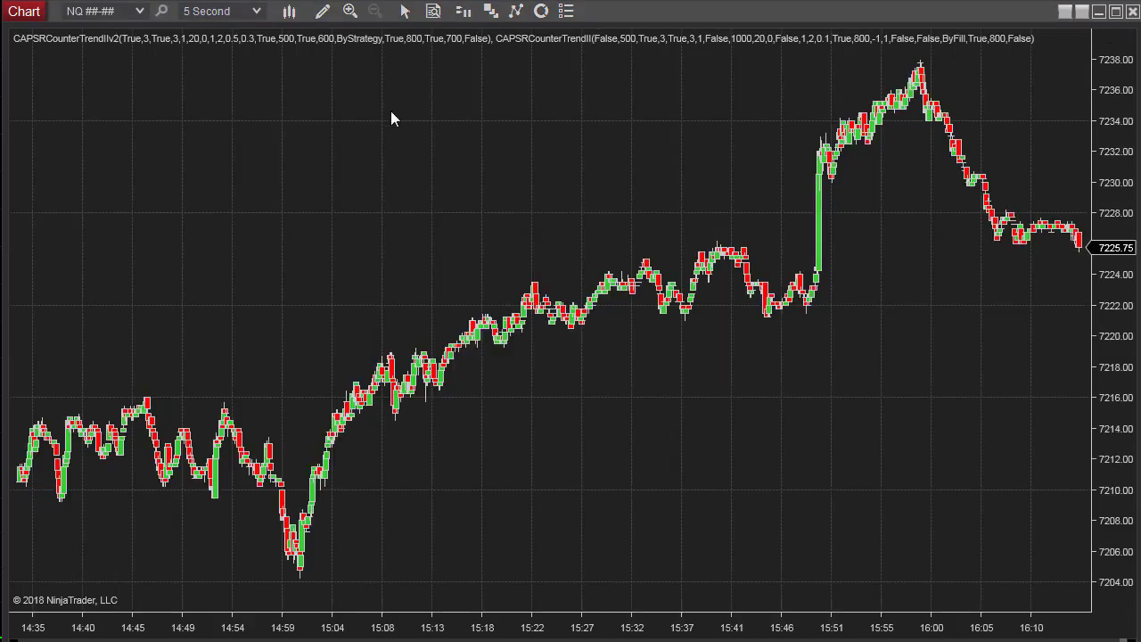
Open the Historical performance report for CAPSRCounterTrendII from the 5 Second chart and move its summary fully into view.
right_click(390, 112)
mouse_move(534, 260)
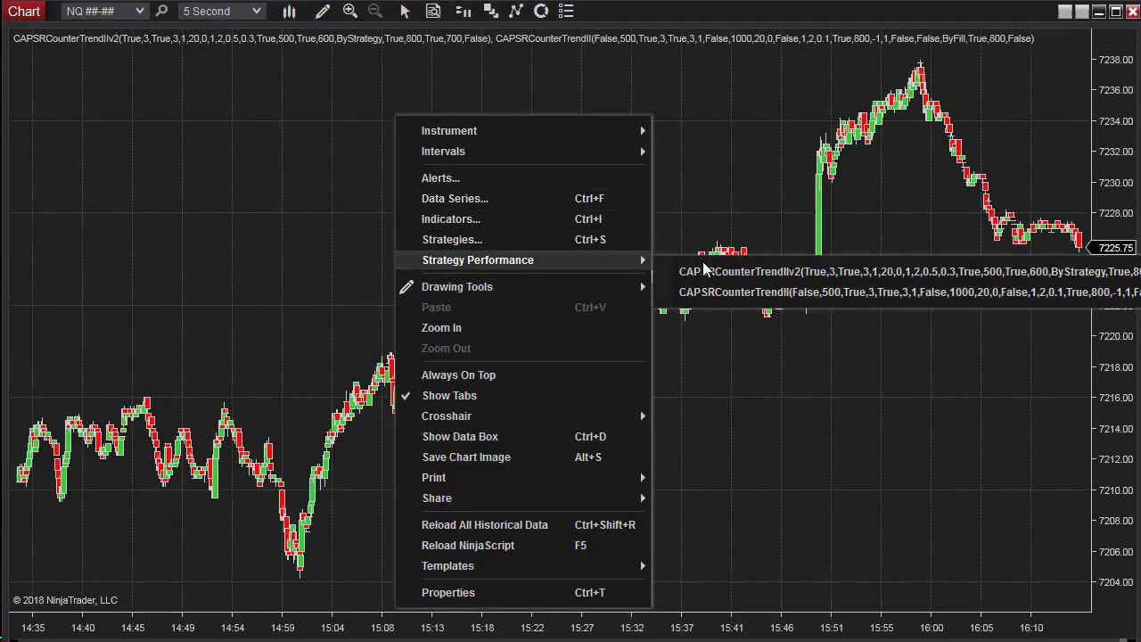
mouse_move(742, 293)
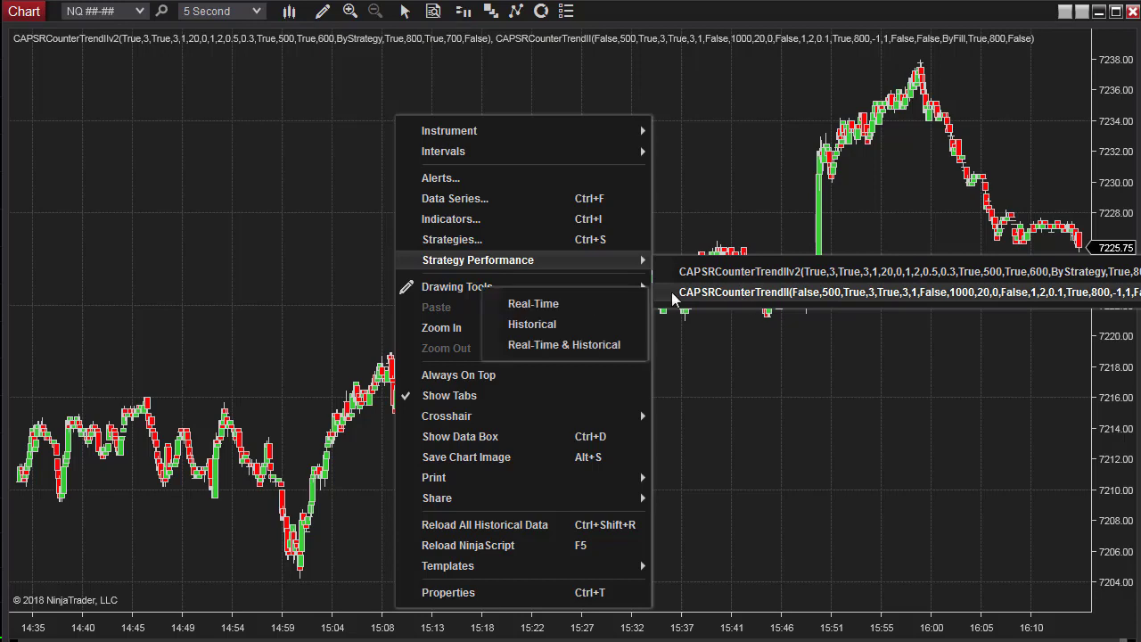
left_click(588, 326)
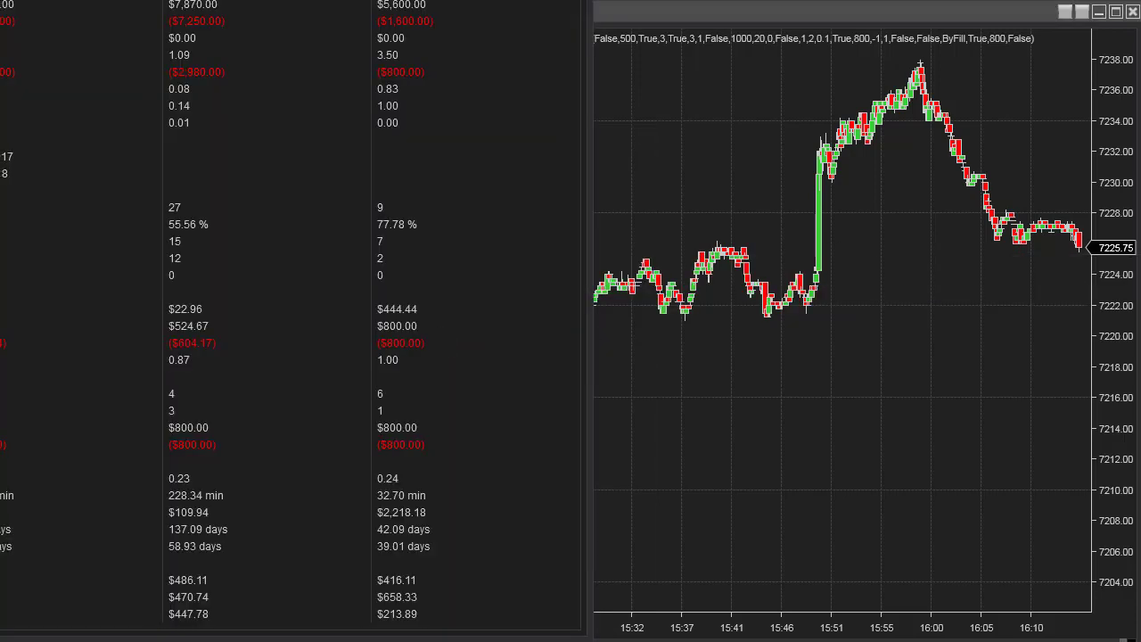
left_click_drag(290, 1, 671, 1)
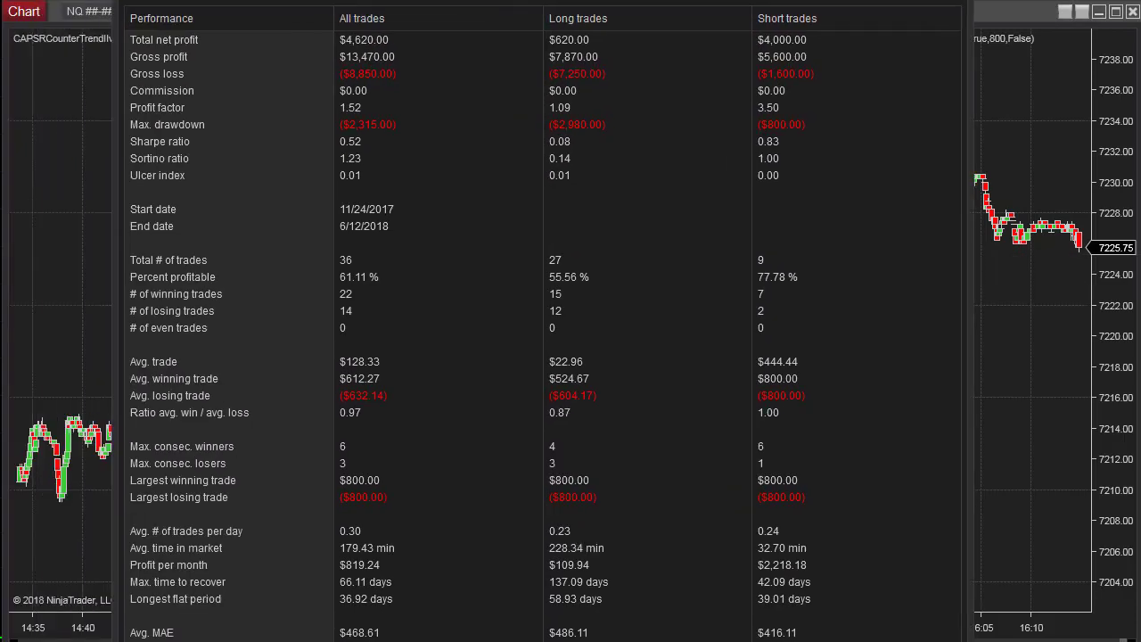
View the 5 Second CAPSRCounterTrendII report's Cumulative Net Profit graph enlarged in the Analysis display, then restore the Summary display.
left_click(272, 4)
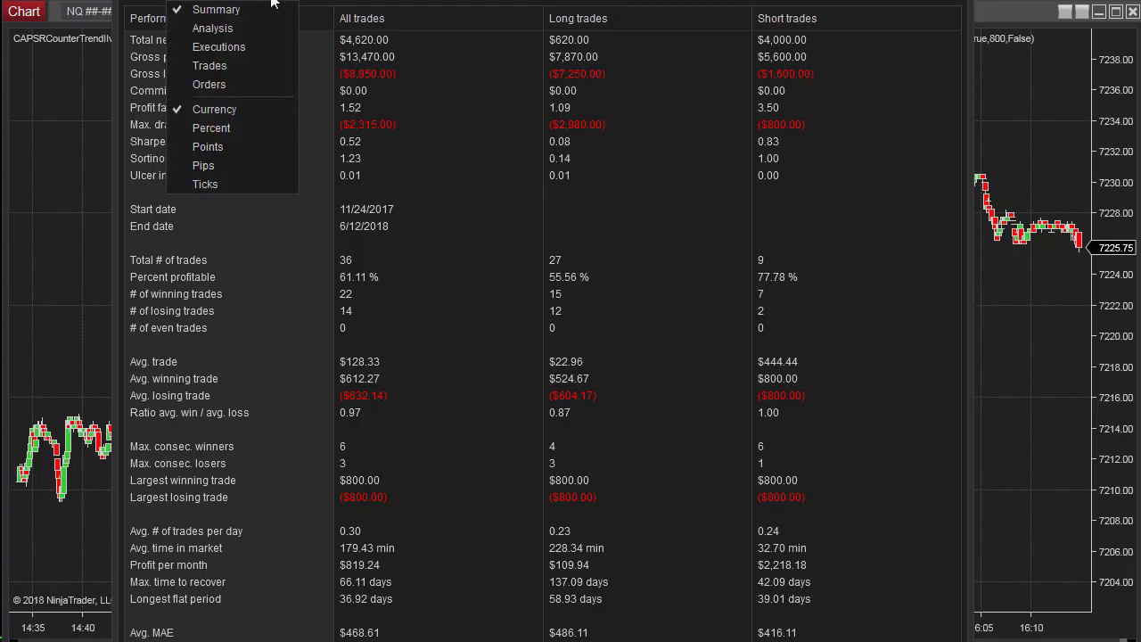
left_click(241, 27)
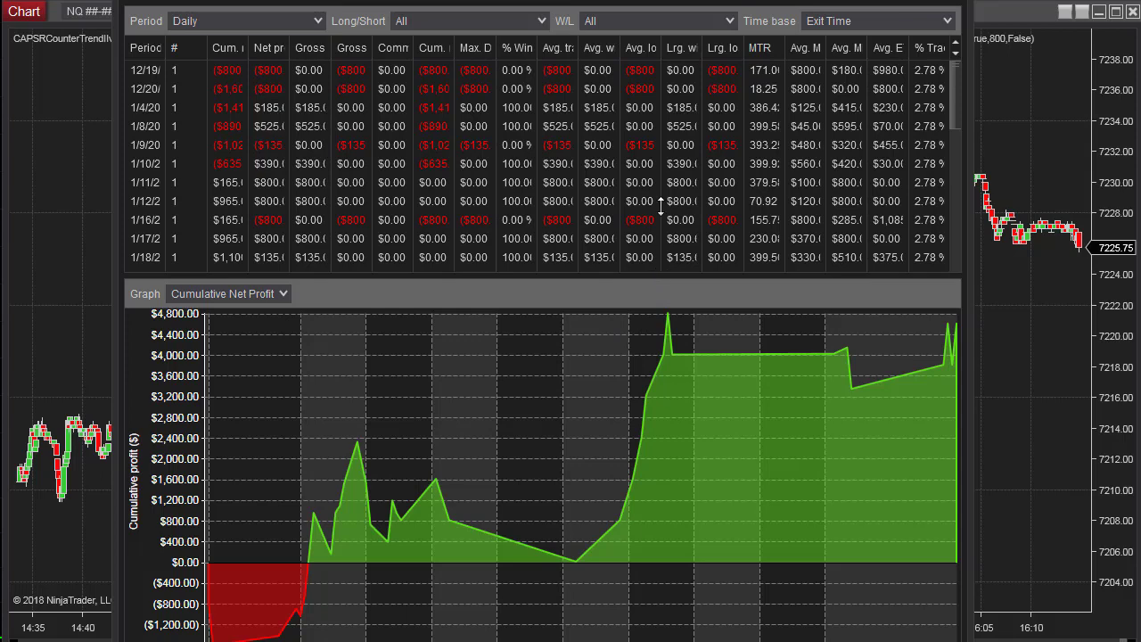
left_click_drag(659, 278, 672, 4)
left_click(272, 5)
left_click(259, 10)
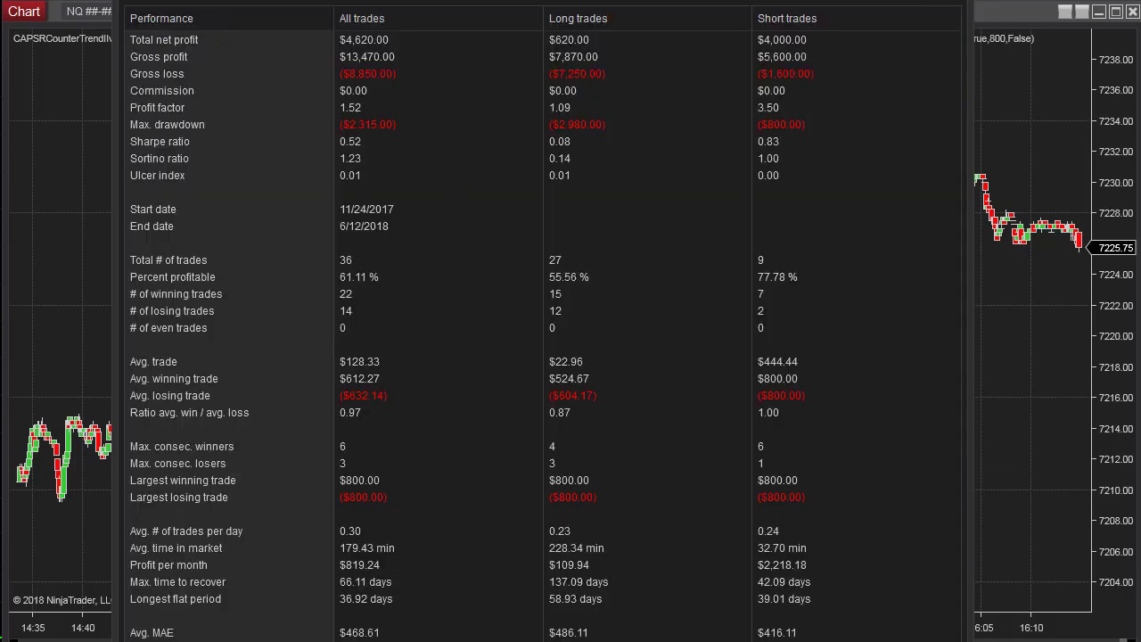
Open the Historical performance report for CAPSRCounterTrendIIv2 from the 5 Second chart and highlight the Avg. trade row.
right_click(329, 145)
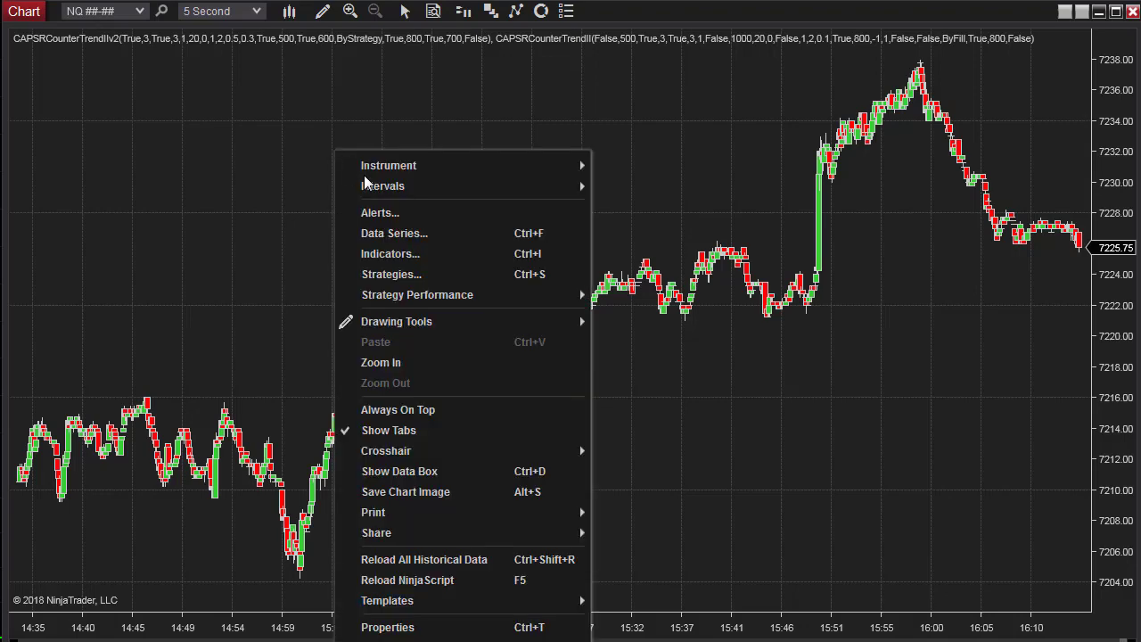
mouse_move(352, 299)
mouse_move(668, 308)
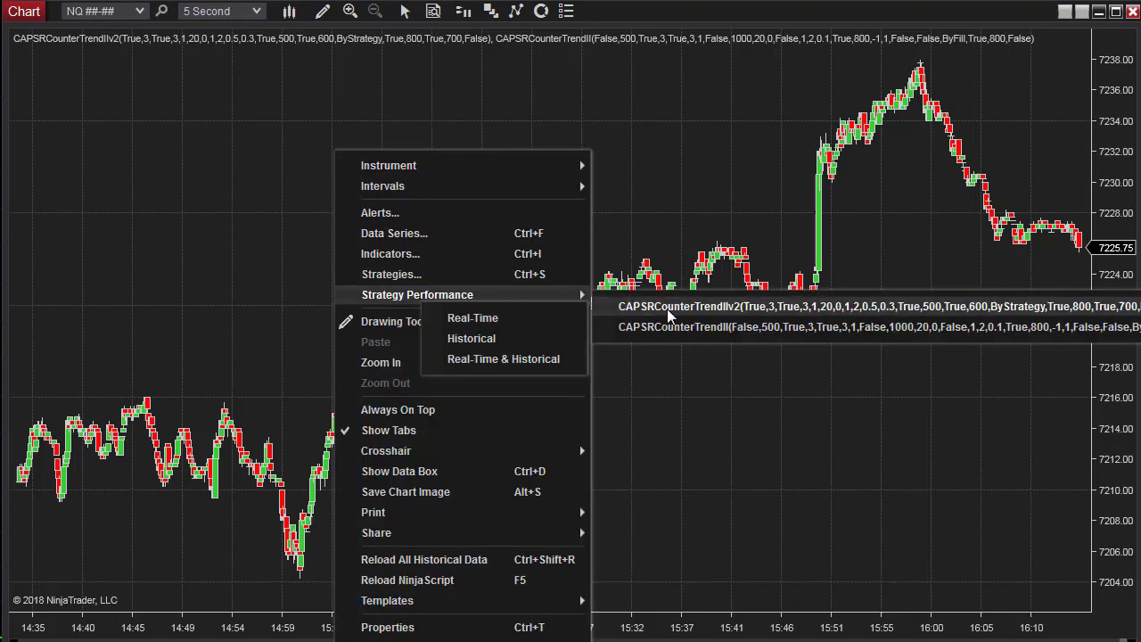
left_click(476, 338)
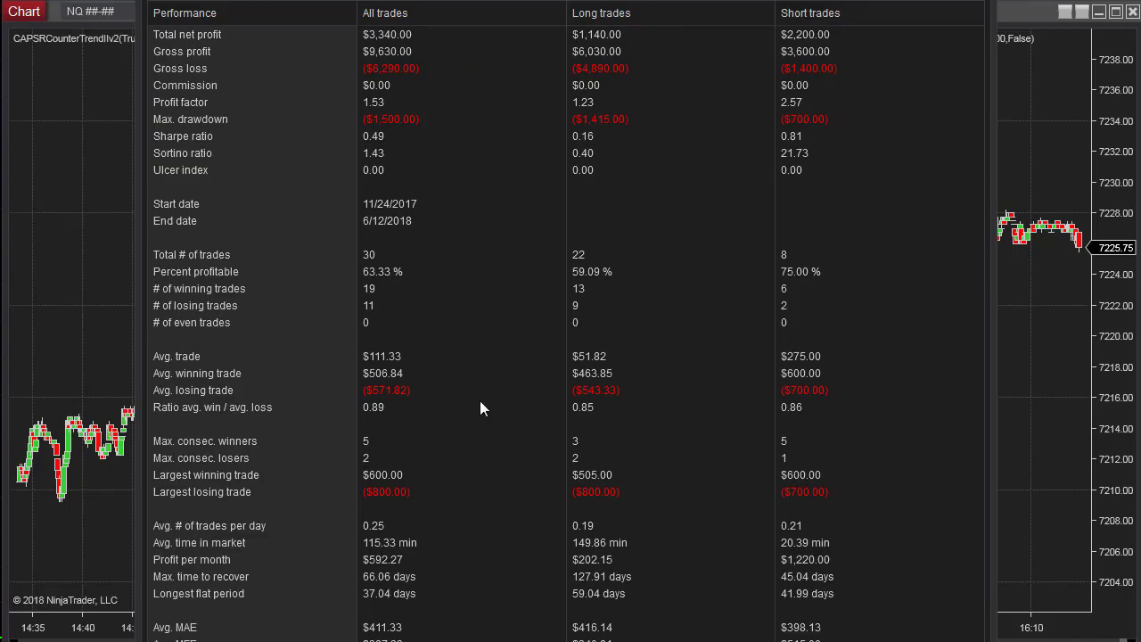
left_click(383, 359)
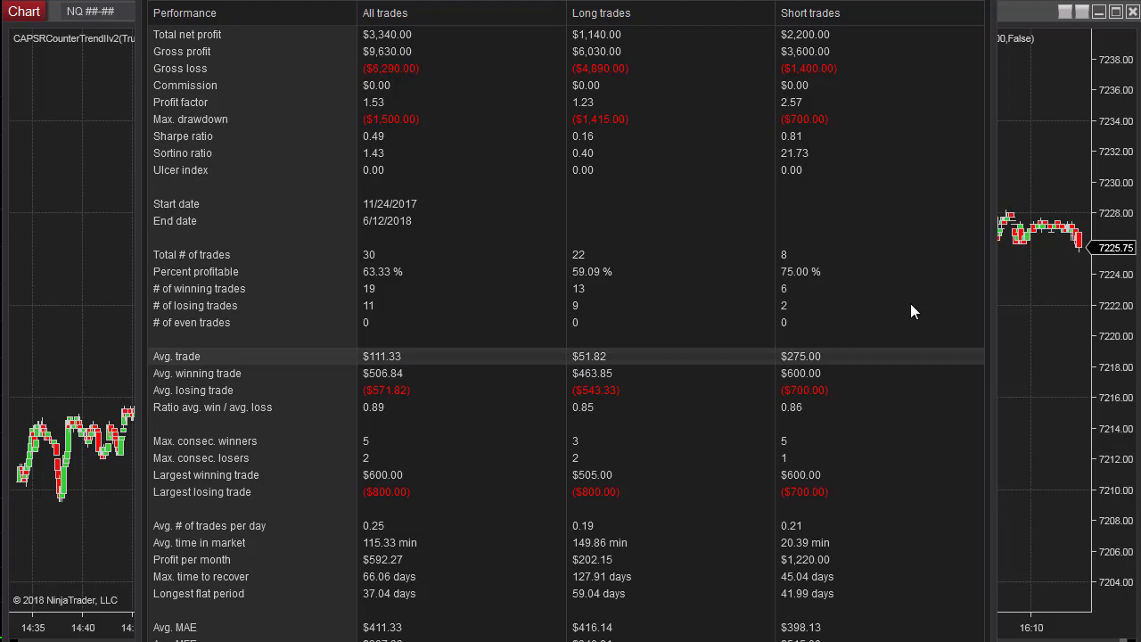